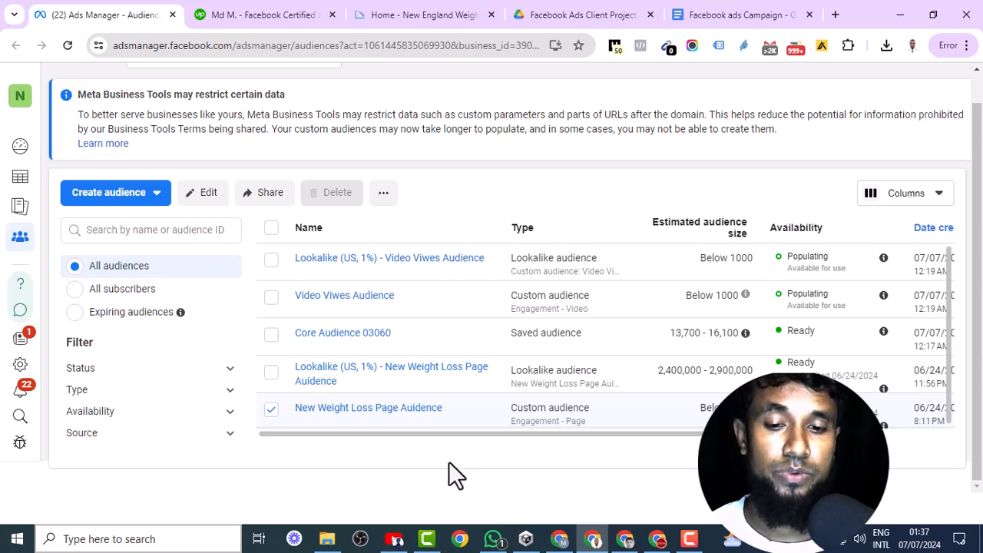
# - Start a new campaign with the Leads objective and the manual leads campaign setup
pyautogui.click(271, 409)
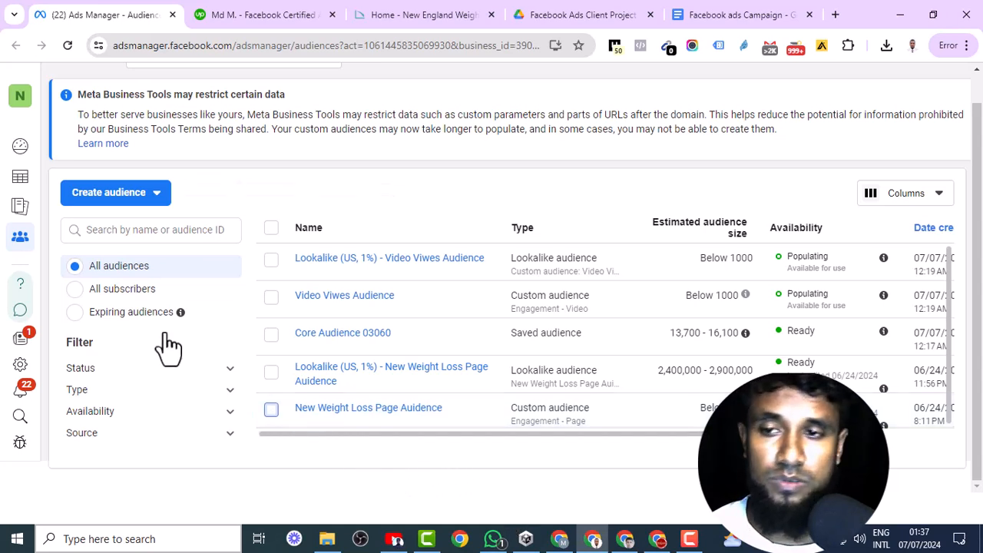
pyautogui.click(23, 188)
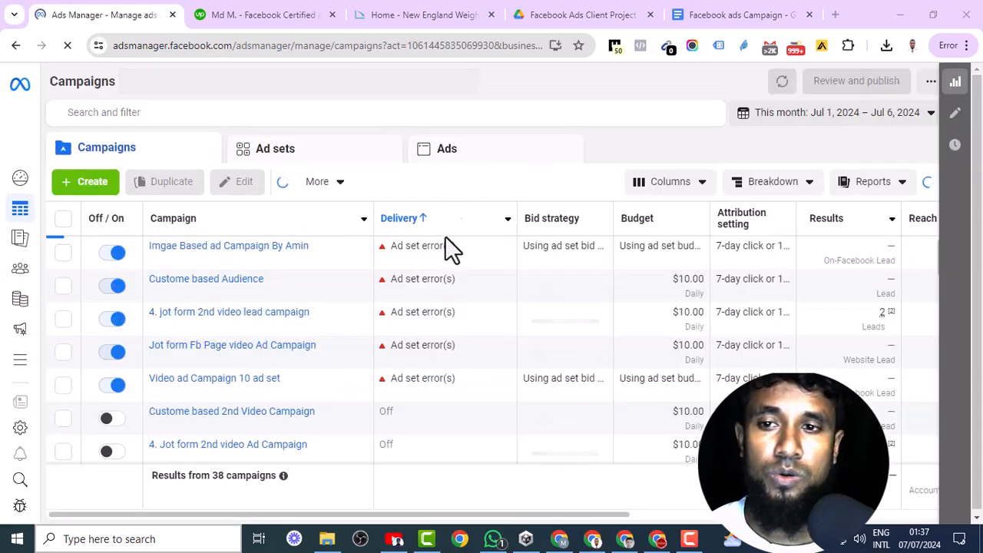
pyautogui.click(100, 190)
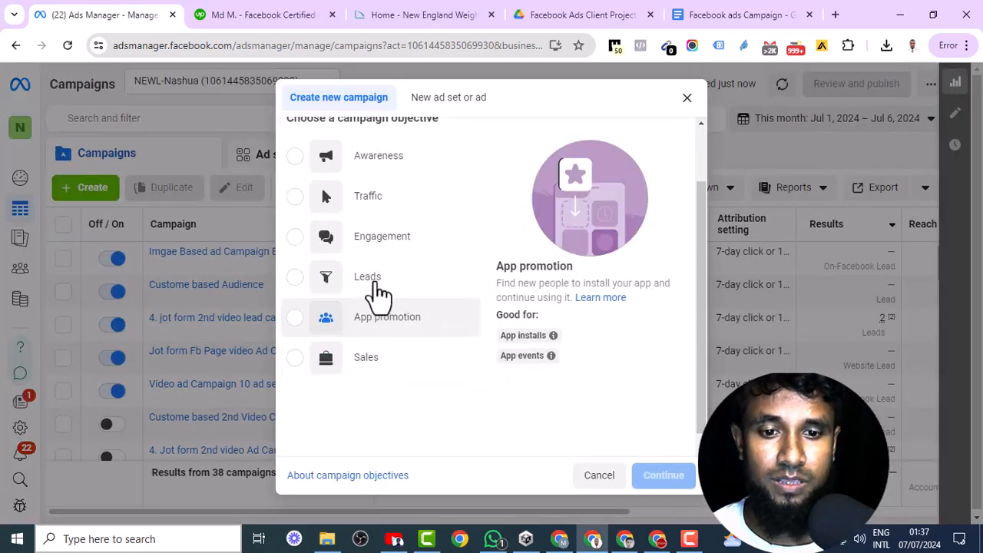
pyautogui.doubleClick(376, 284)
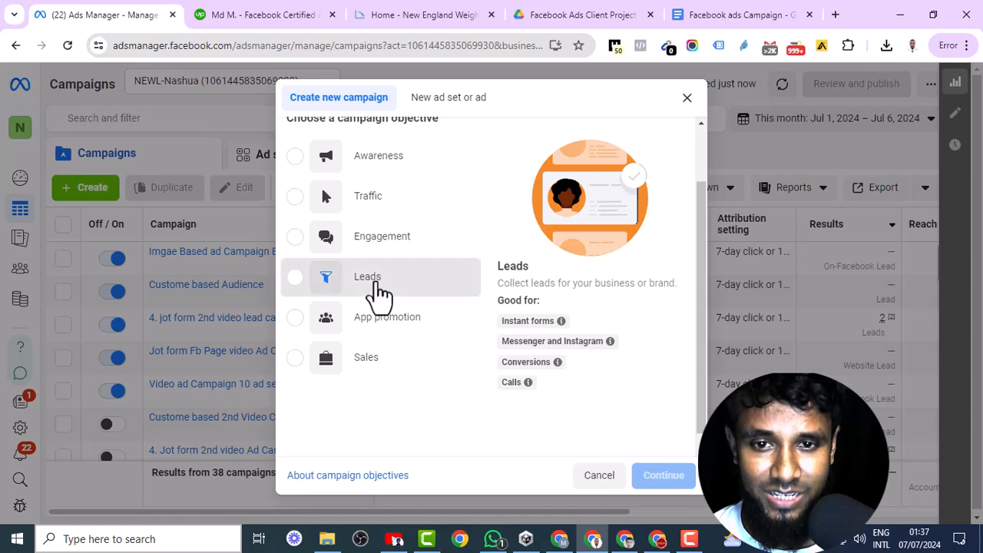
pyautogui.click(302, 424)
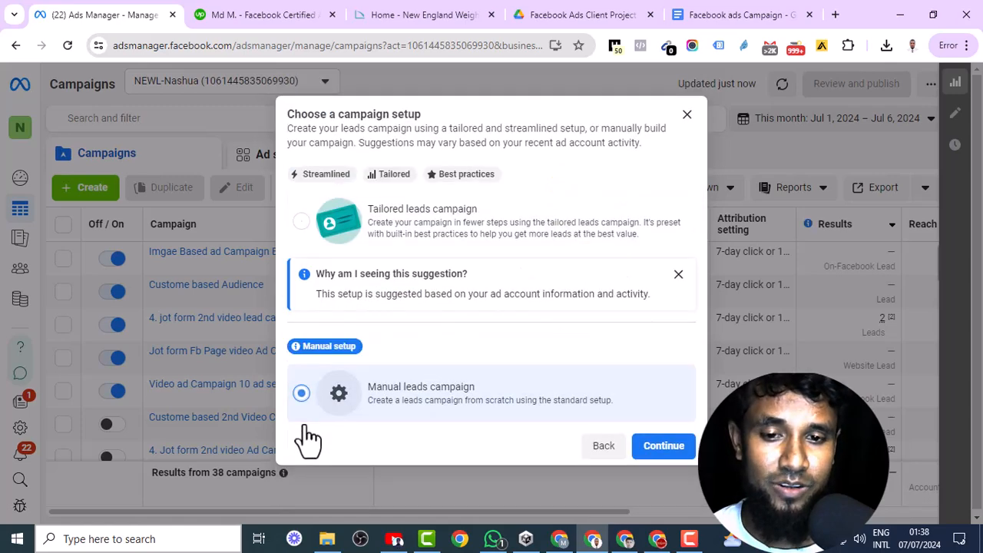
pyautogui.click(663, 448)
# - Rename the campaign with "CBO Campaign By", the creator's name and "30 Usd daily"
pyautogui.tripleClick(341, 184)
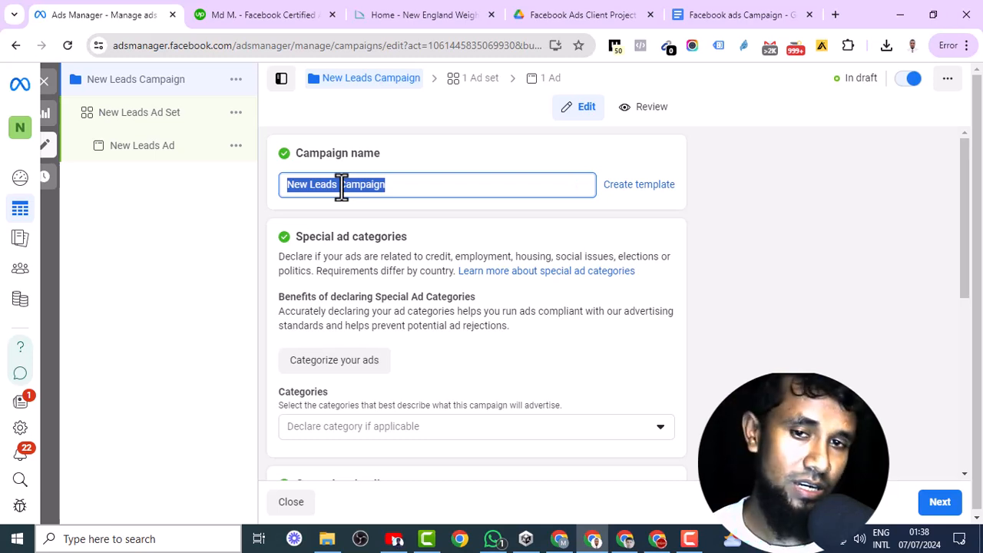
pyautogui.press('BackSpace')
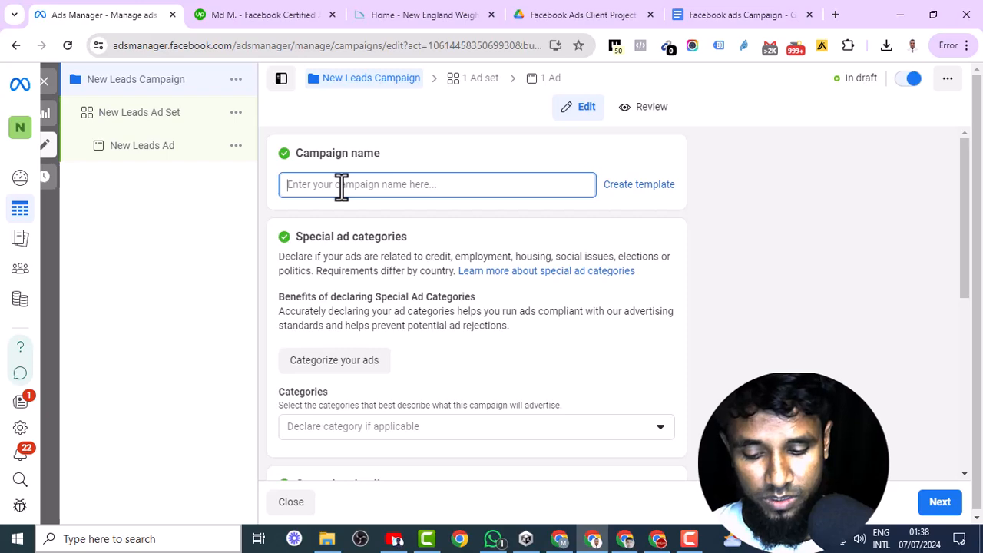
pyautogui.write('CBo')
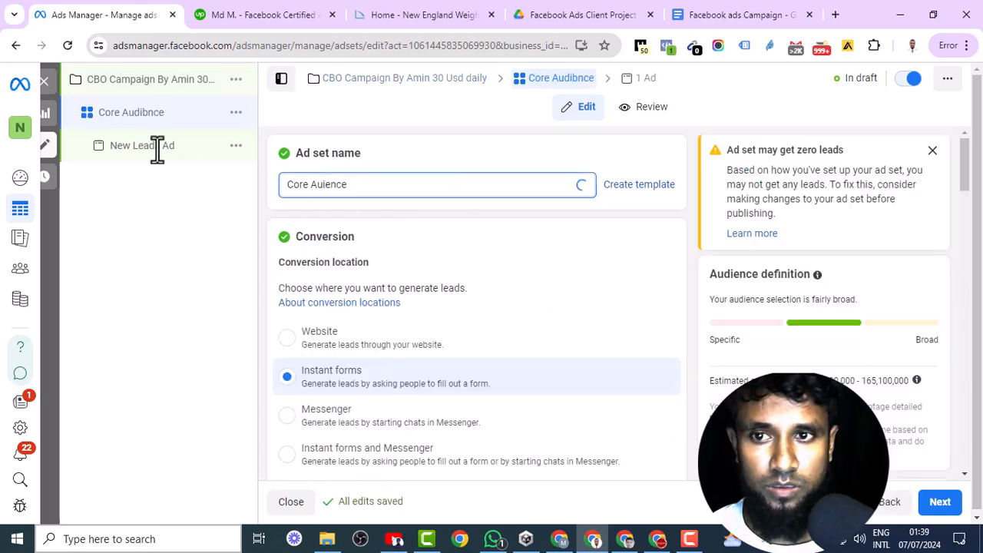
# - Rename the leads ad as "Video asset -1 ( Fb page )"
pyautogui.click(158, 151)
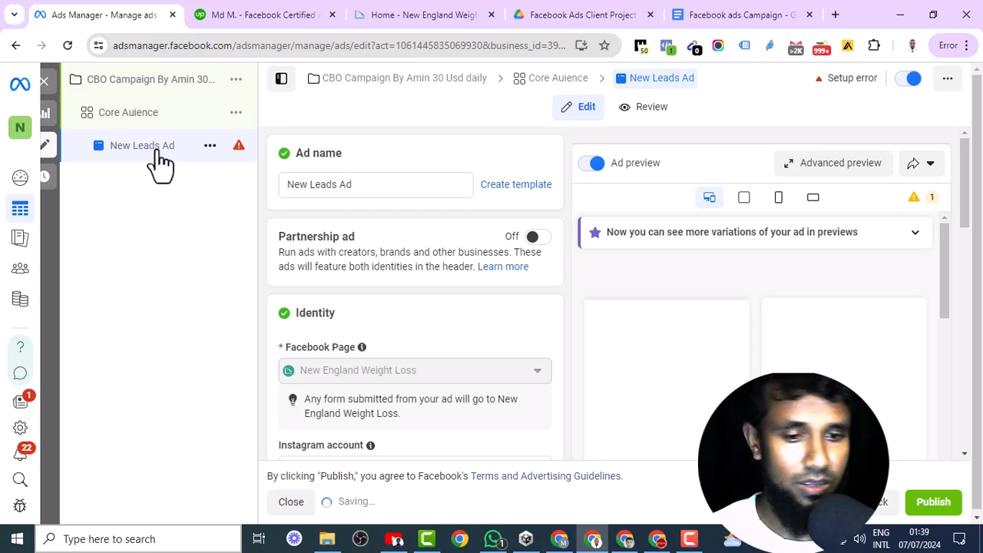
pyautogui.doubleClick(378, 184)
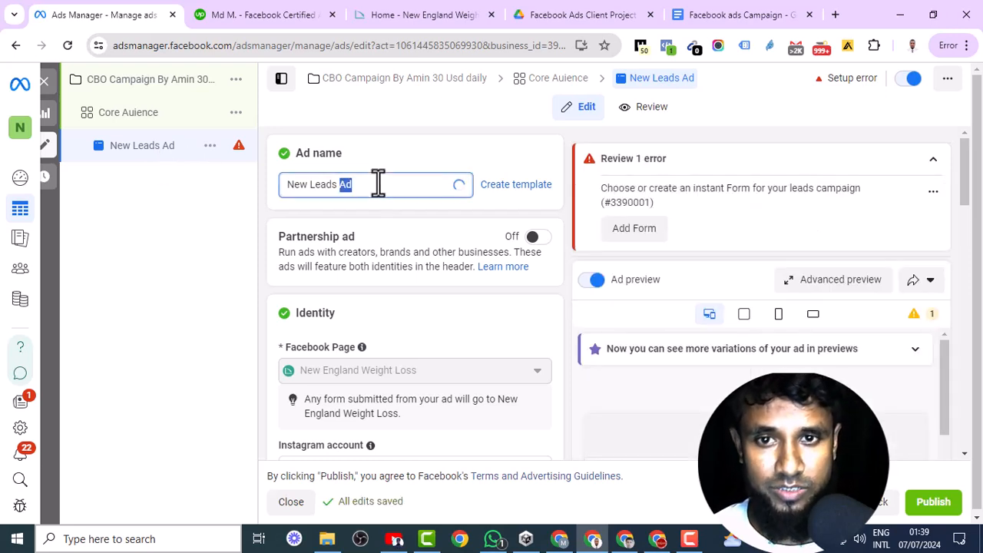
pyautogui.hotkey('ctrl', 'a')
pyautogui.write('Video asset -1 ( Fb page )')
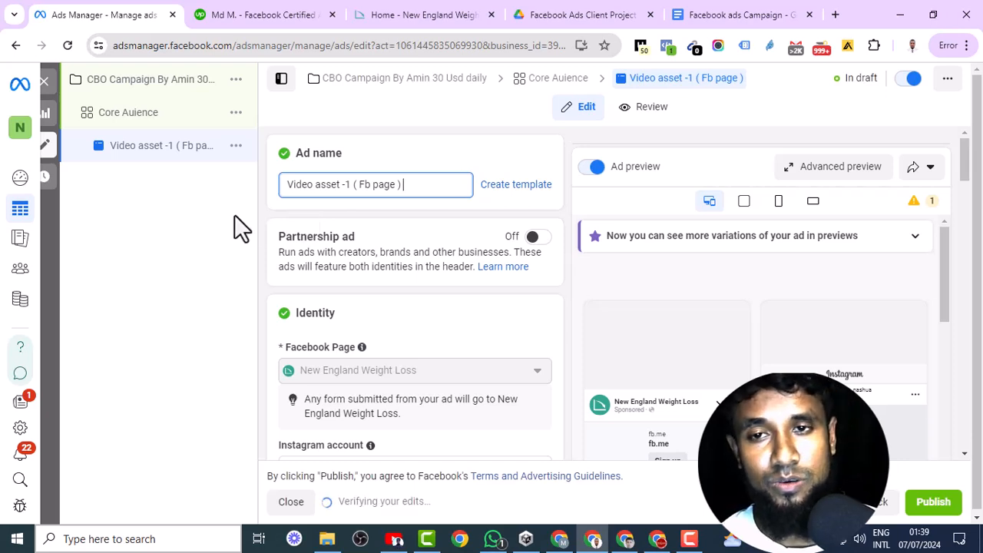
# - Correct the misspelled ad set name to "Core Audience"
pyautogui.click(154, 122)
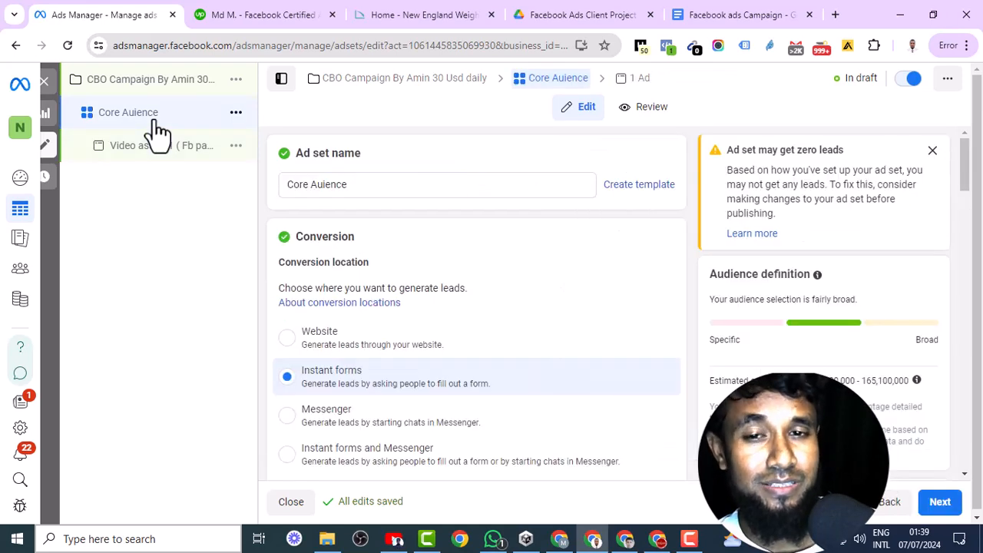
pyautogui.click(348, 184)
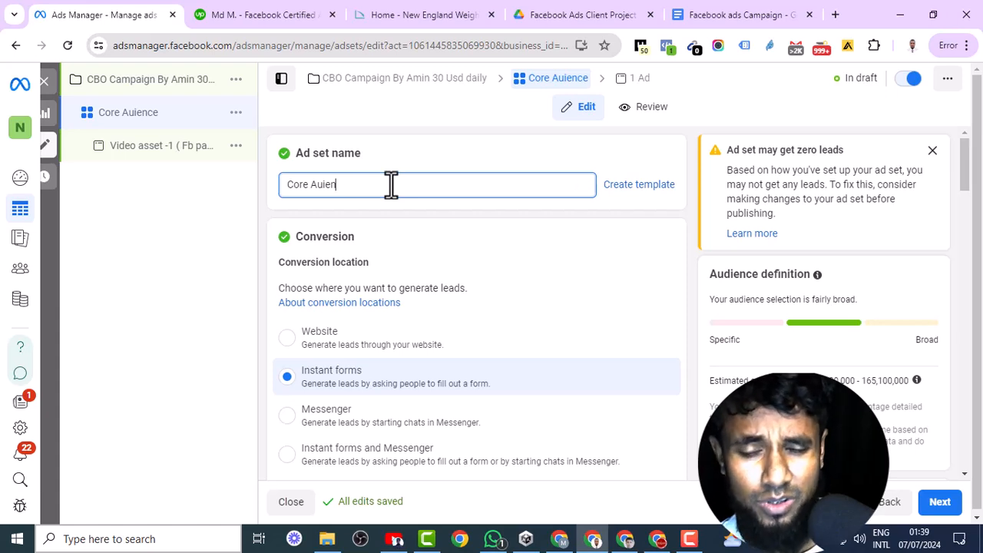
pyautogui.press('BackSpace')
pyautogui.press('BackSpace')
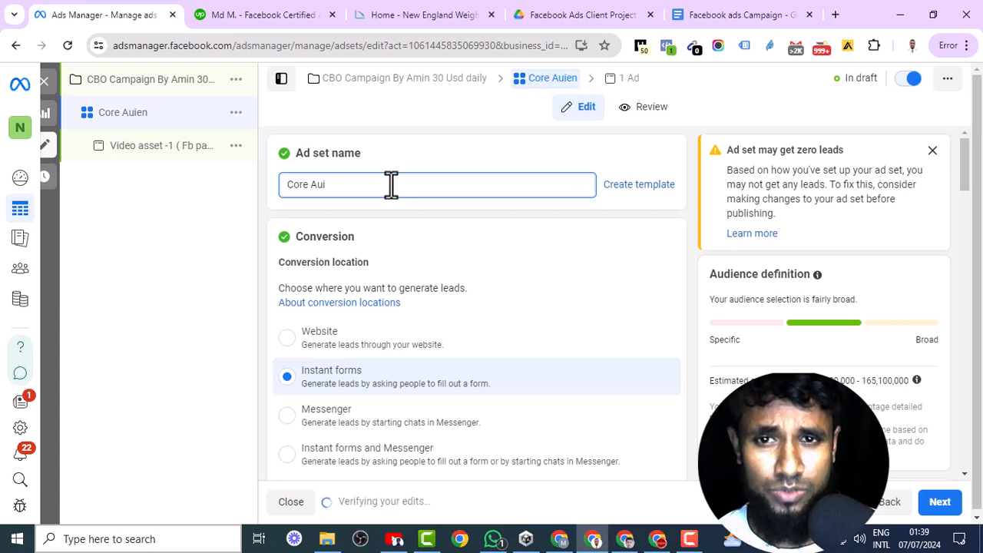
pyautogui.press('BackSpace')
pyautogui.write('dience')
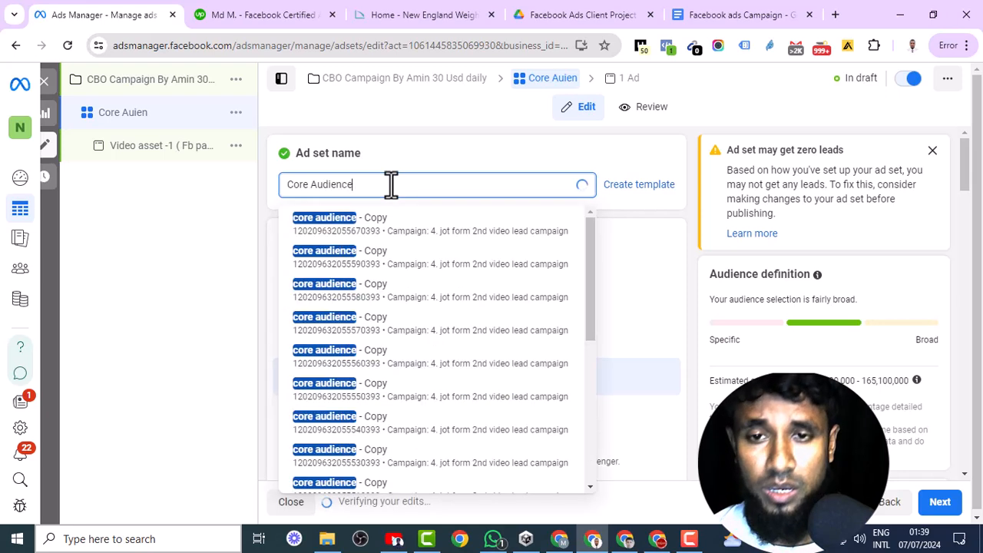
# - Turn on Advantage campaign budget for the campaign and set its daily budget to $30.00
pyautogui.click(159, 153)
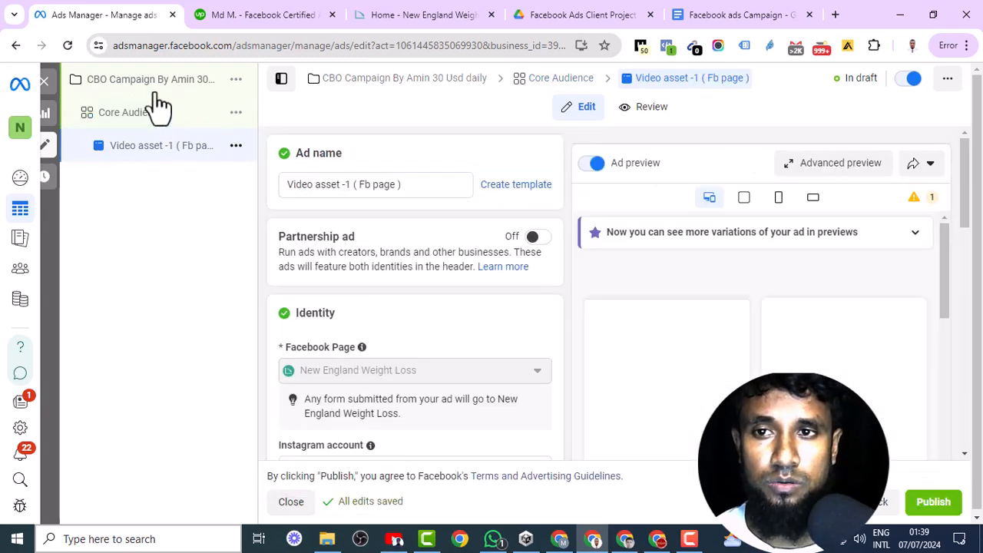
pyautogui.click(176, 90)
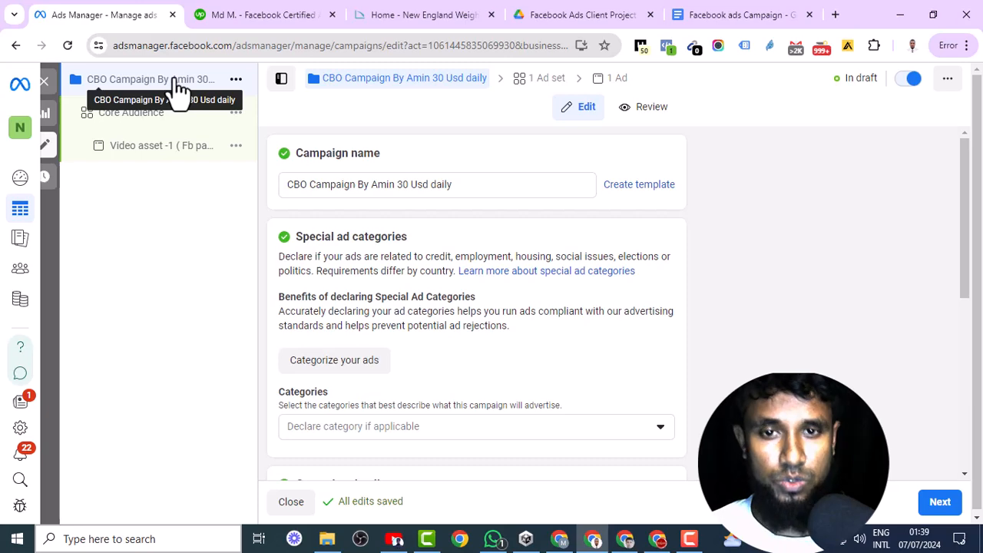
pyautogui.scroll(-4, 451, 341)
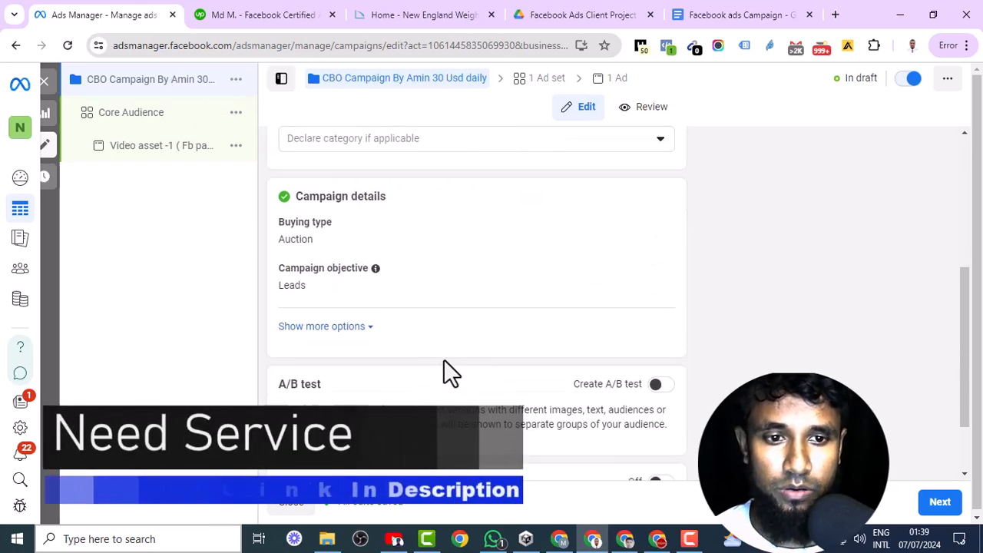
pyautogui.scroll(-1, 446, 361)
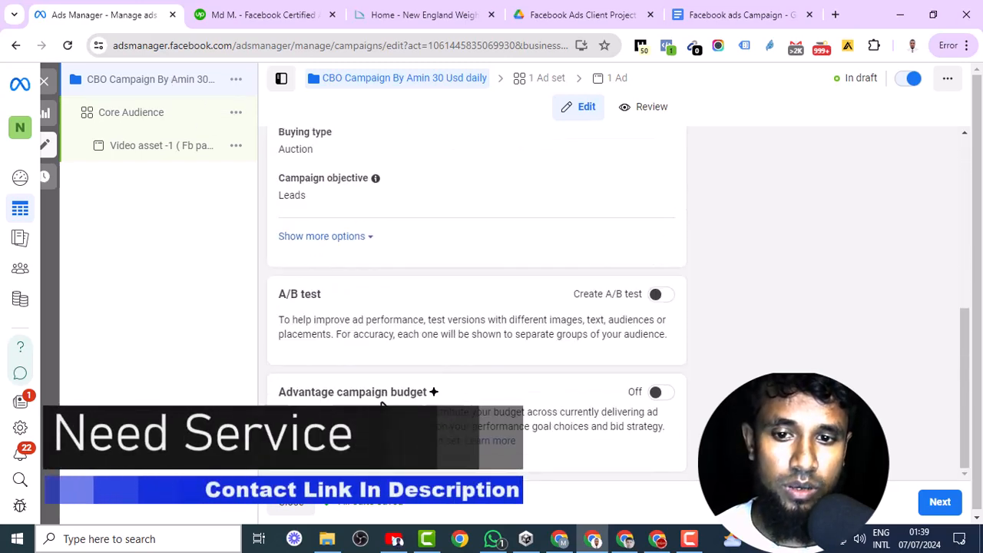
pyautogui.click(658, 393)
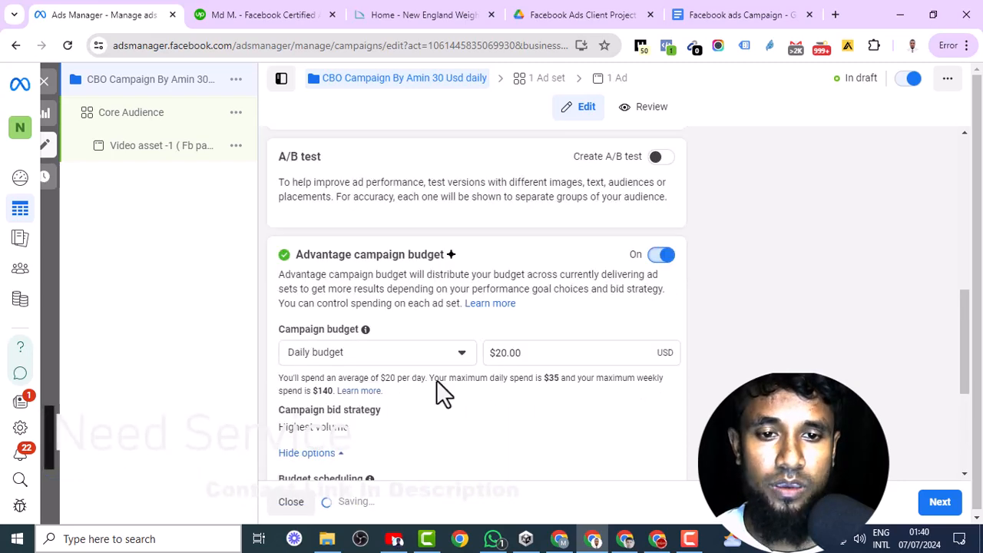
pyautogui.scroll(-1, 414, 359)
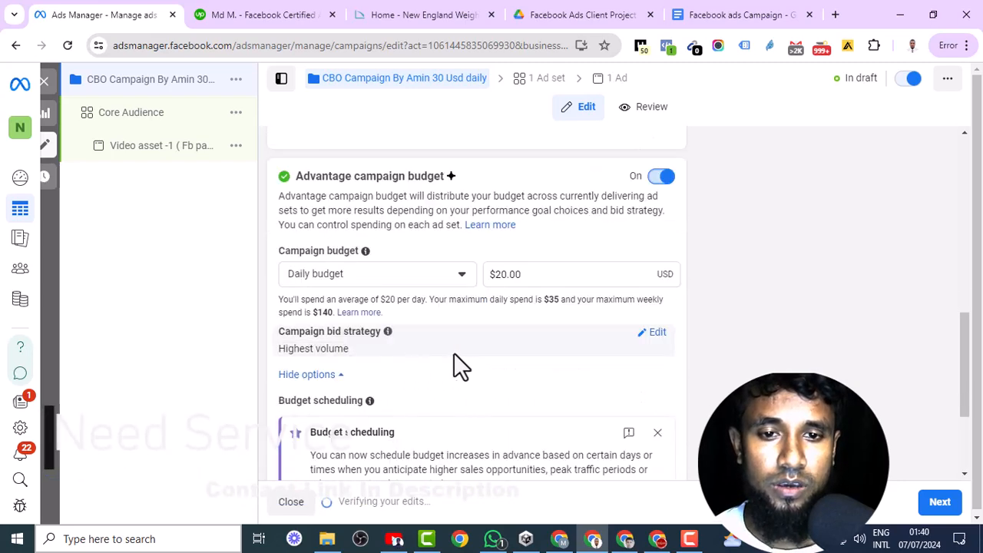
pyautogui.click(503, 276)
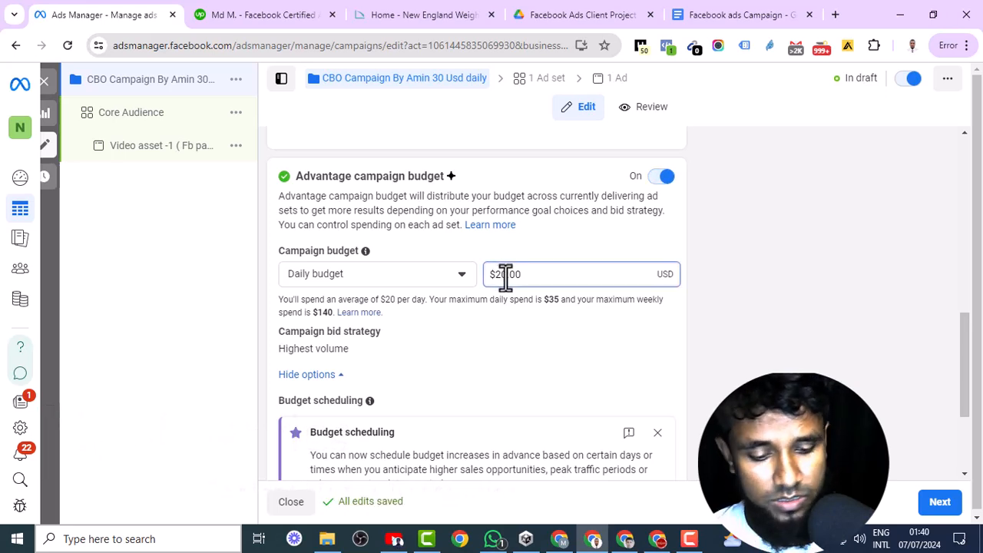
pyautogui.press('BackSpace')
pyautogui.write('3')
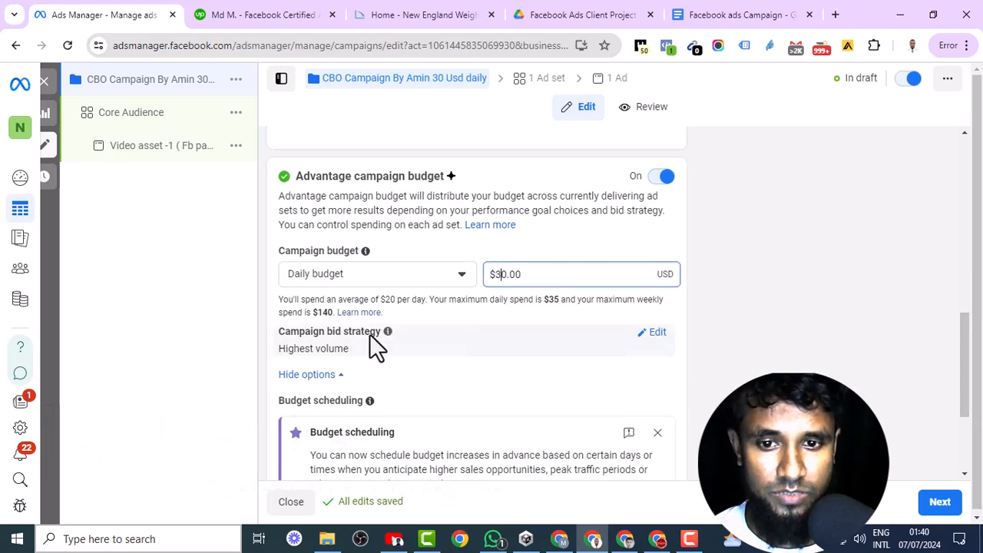
pyautogui.scroll(-2, 373, 345)
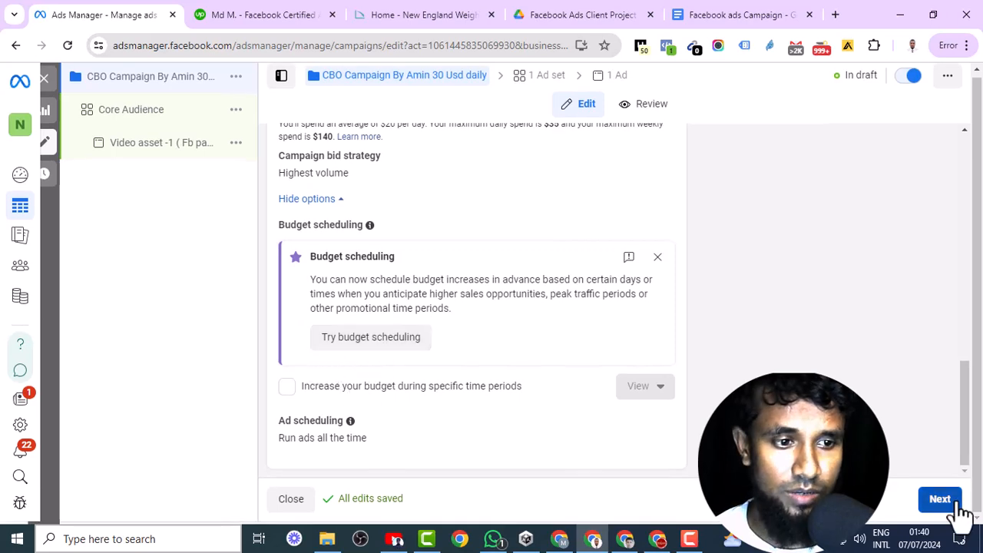
# - Set the Core Audience ad set's conversion location to Website and choose the active pixel for conversion tracking
pyautogui.click(940, 500)
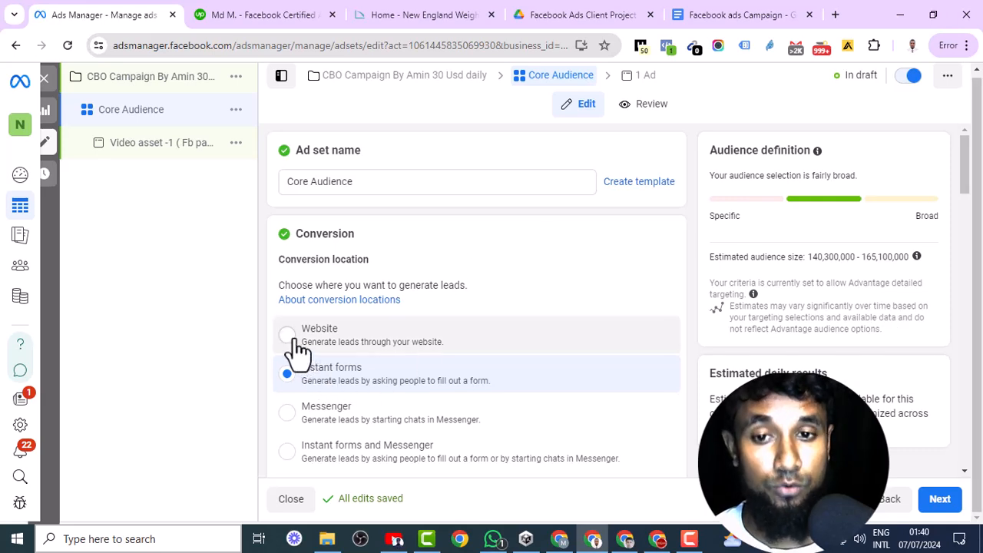
pyautogui.click(296, 340)
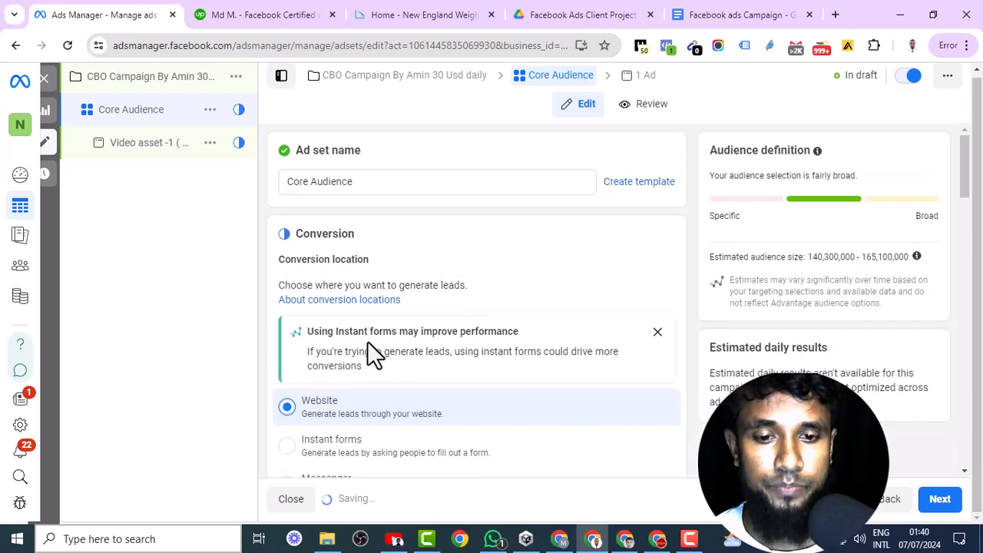
pyautogui.scroll(-1, 368, 344)
pyautogui.scroll(-6, 396, 346)
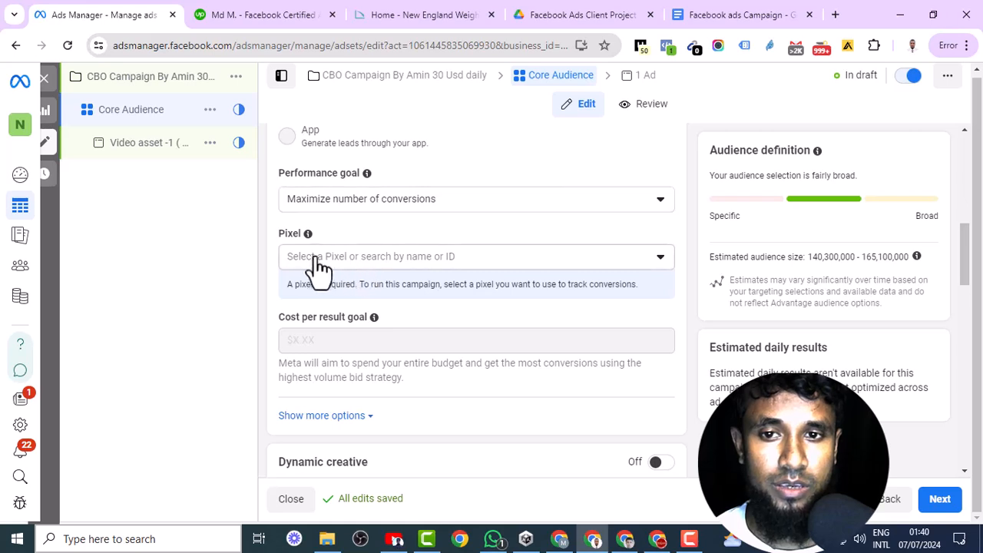
pyautogui.click(461, 261)
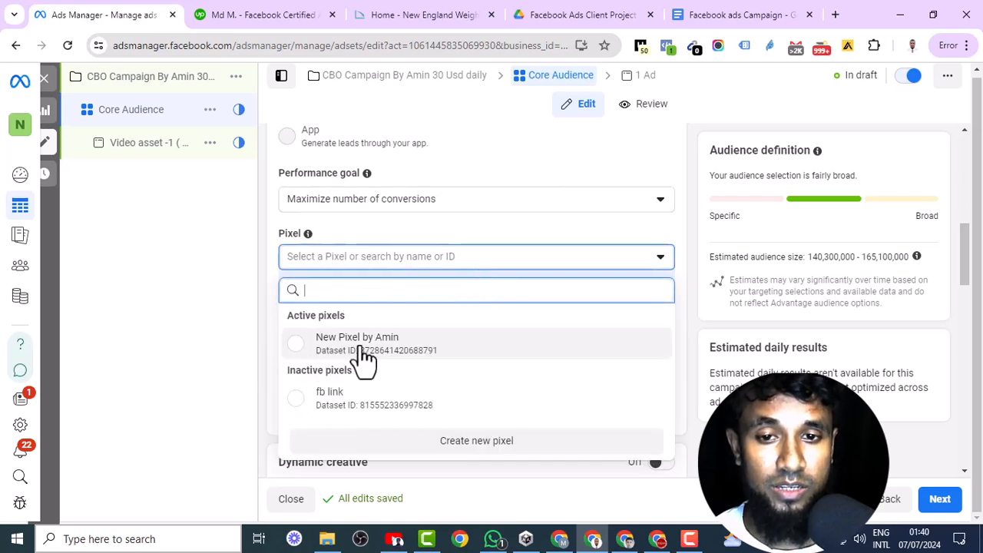
pyautogui.click(321, 354)
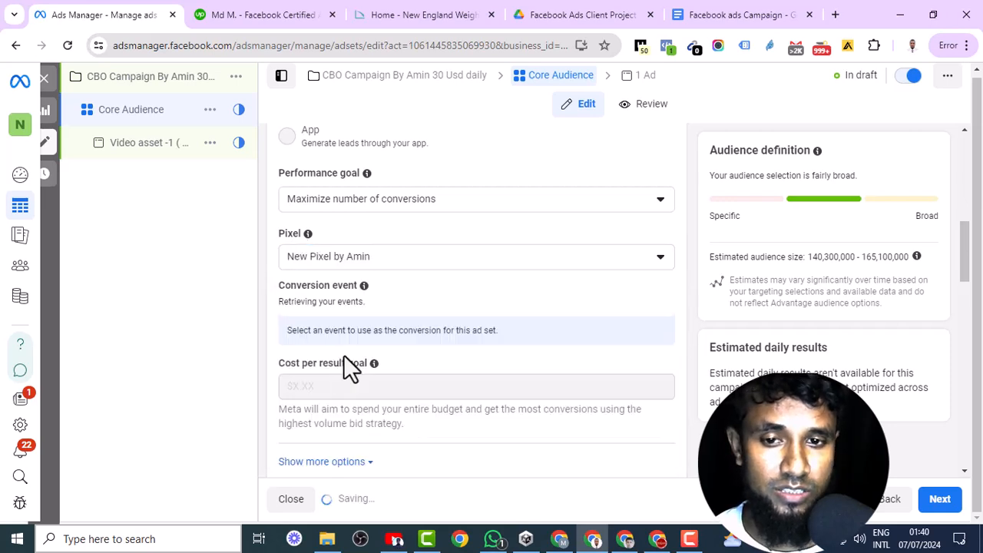
# - Set the ad set's conversion event to Lead
pyautogui.scroll(-2, 506, 315)
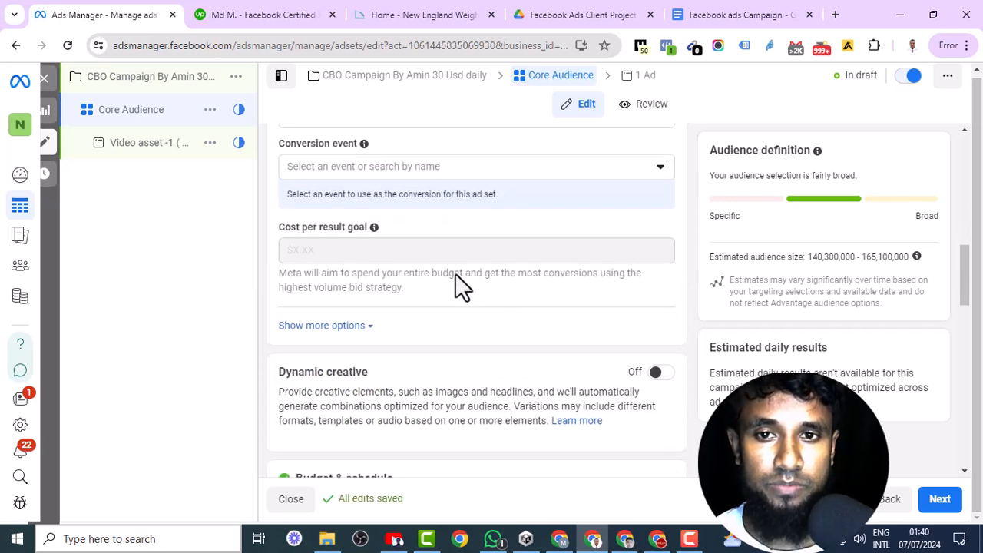
pyautogui.scroll(1, 388, 238)
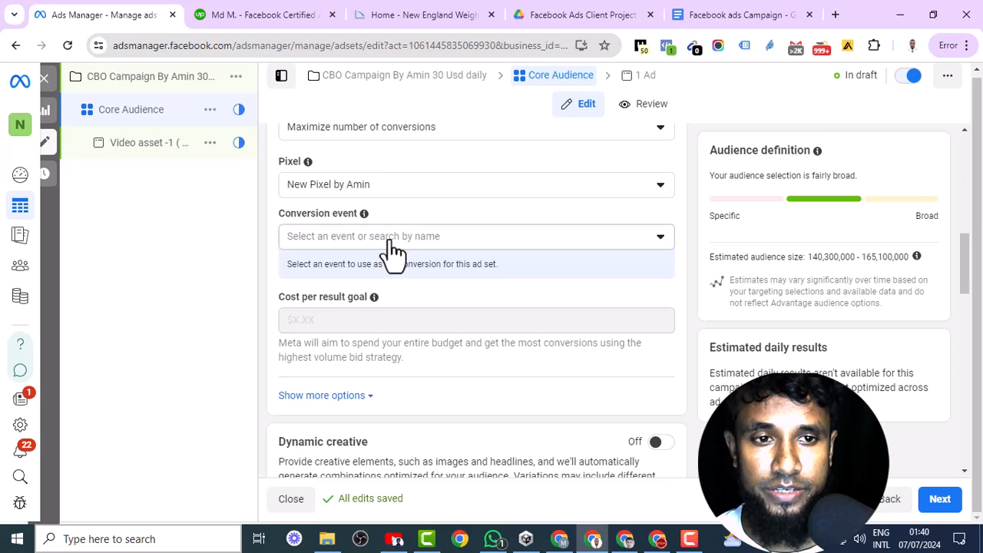
pyautogui.click(392, 238)
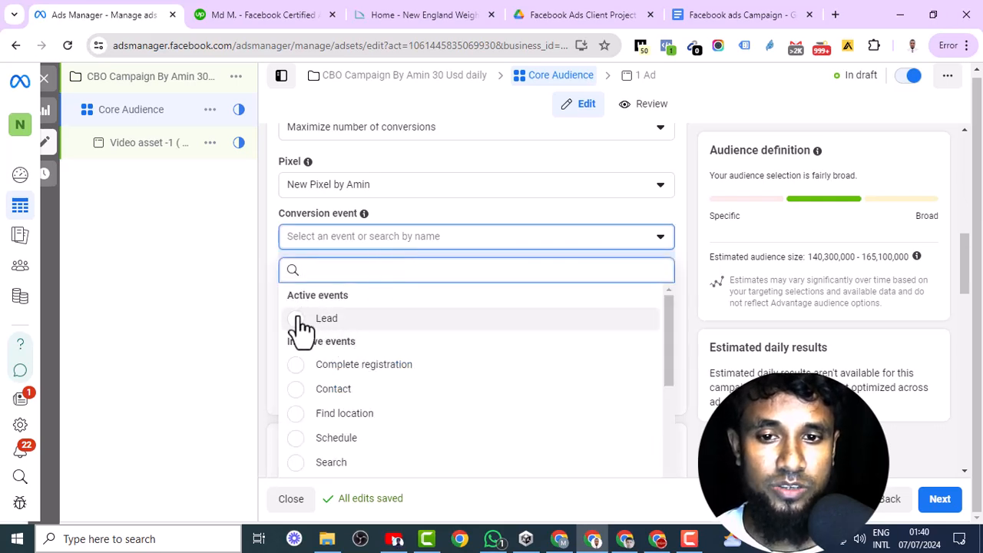
pyautogui.click(298, 319)
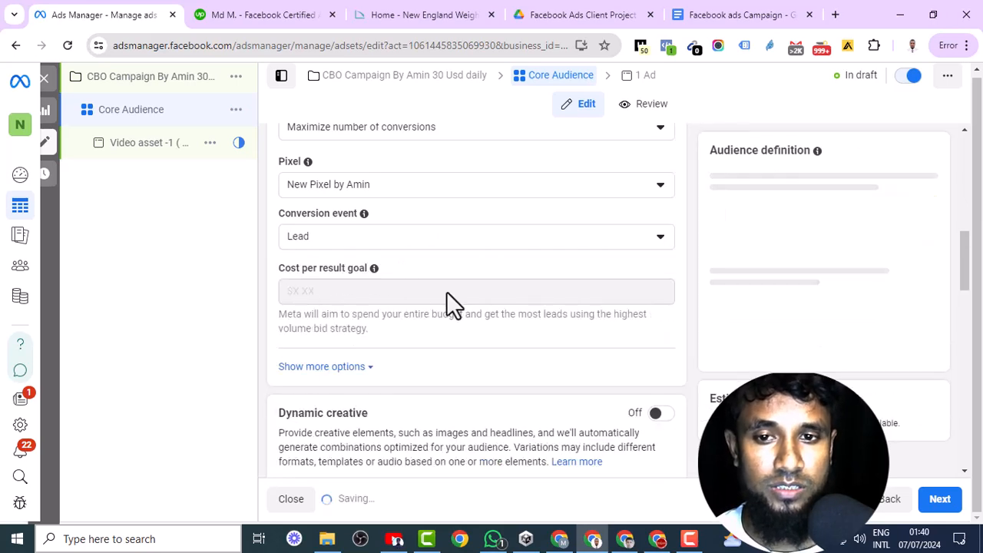
pyautogui.scroll(-4, 453, 304)
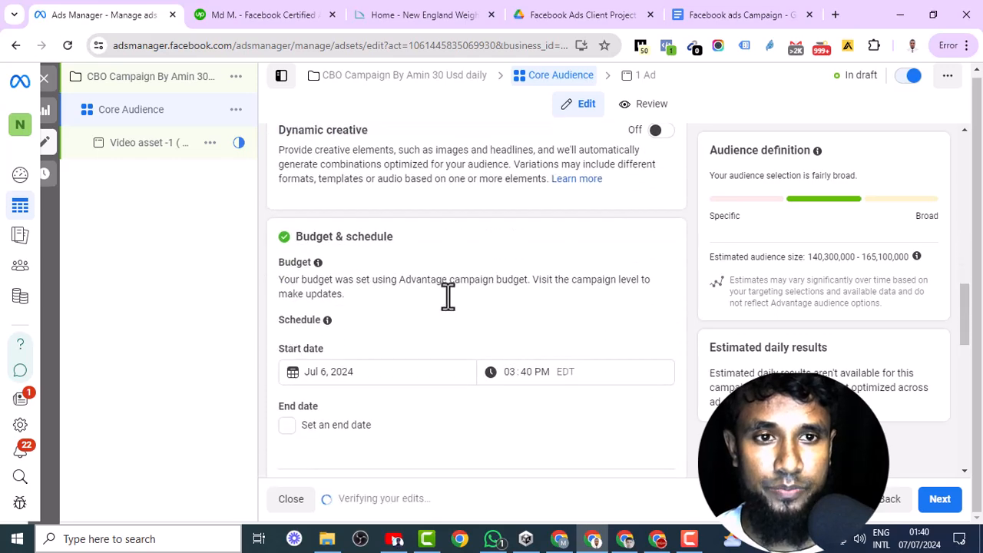
pyautogui.scroll(-1, 448, 296)
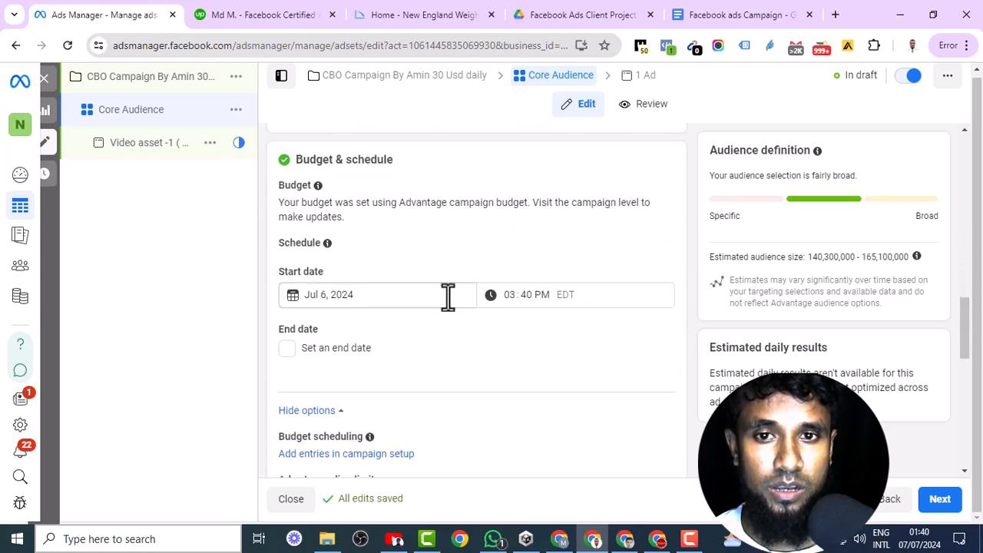
# - Turn on dynamic creative for the Core Audience ad set and accept its setting changes
pyautogui.scroll(2, 448, 295)
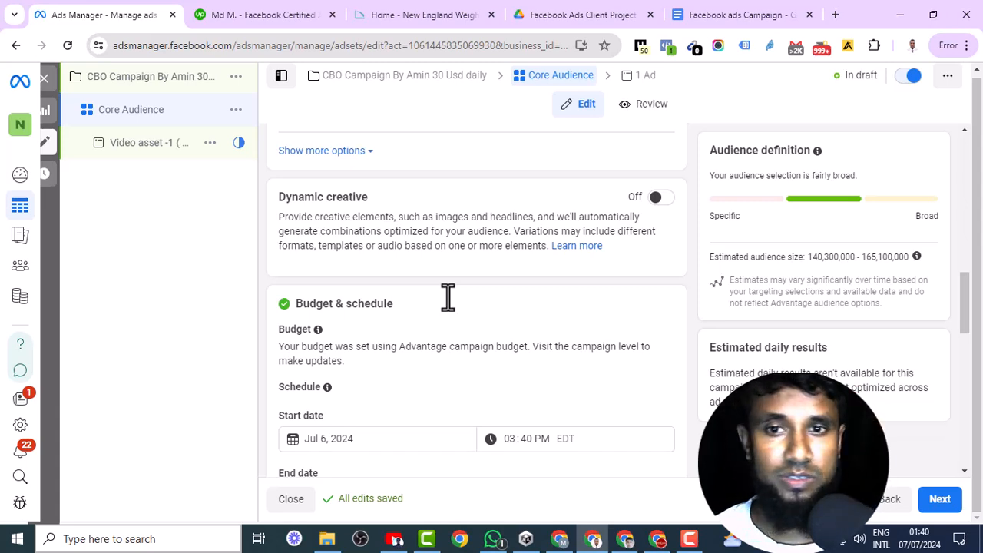
pyautogui.click(660, 200)
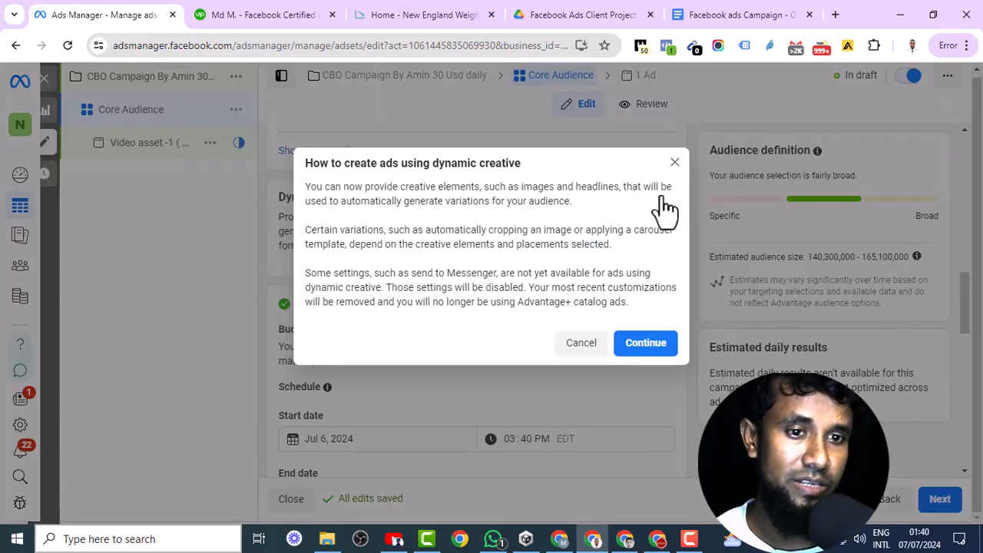
pyautogui.click(645, 344)
# - Switch the ad set from Advantage+ audience to the original audience options
pyautogui.scroll(-6, 451, 313)
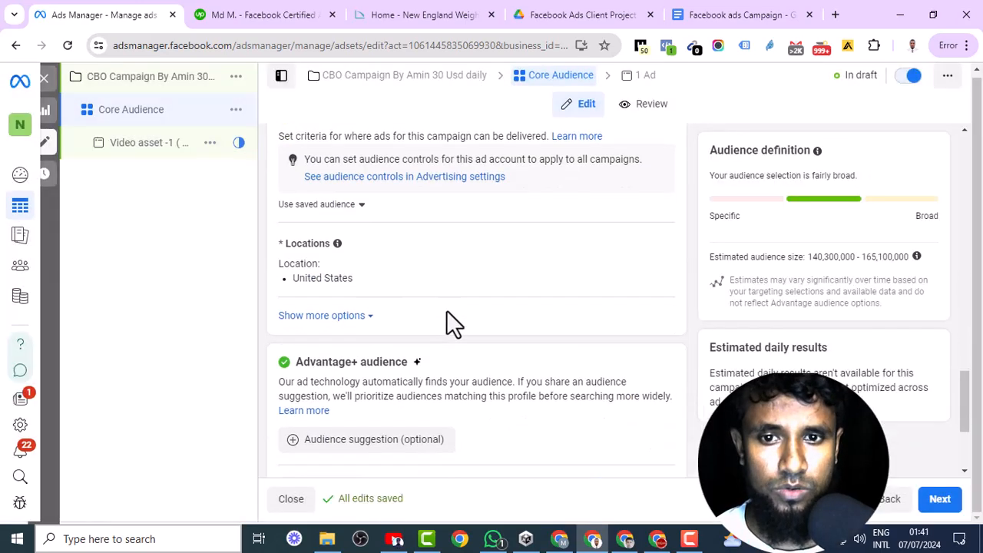
pyautogui.scroll(-1, 446, 323)
pyautogui.scroll(2, 446, 319)
pyautogui.scroll(2, 452, 317)
pyautogui.scroll(-1, 453, 317)
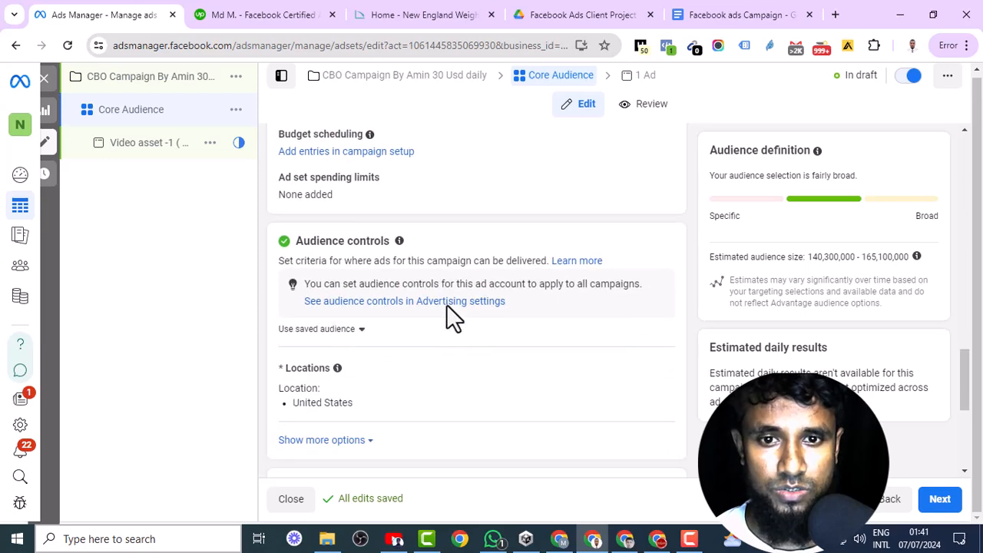
pyautogui.scroll(-4, 478, 322)
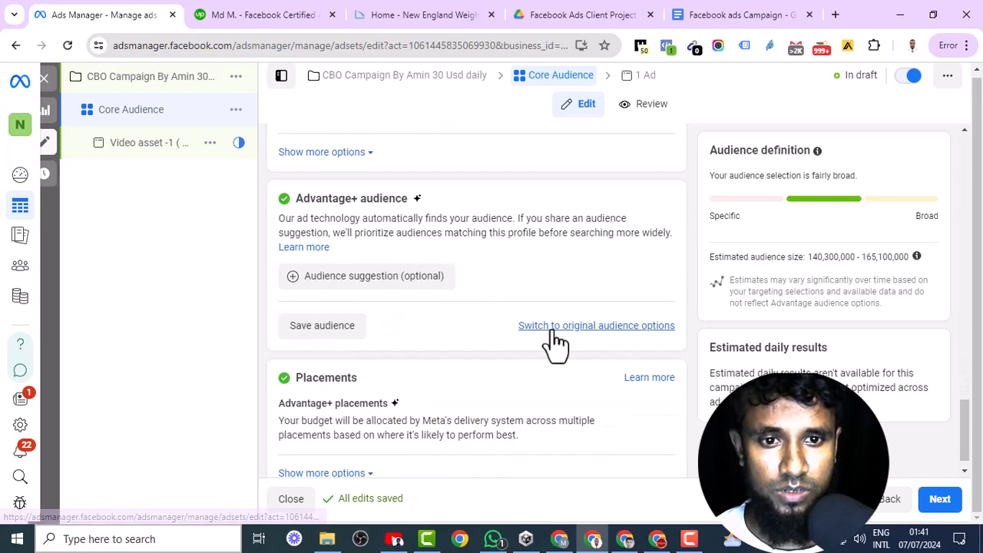
pyautogui.click(549, 327)
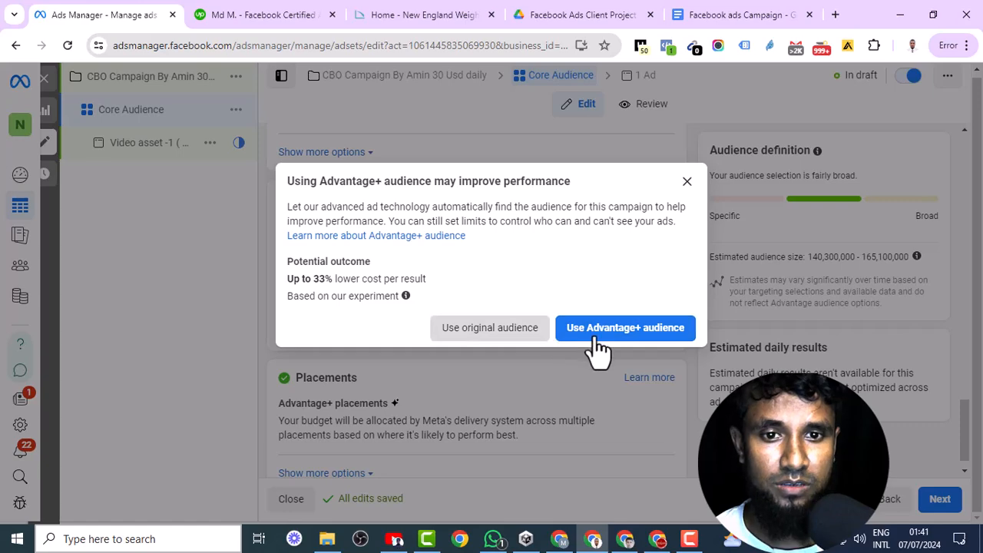
pyautogui.click(594, 341)
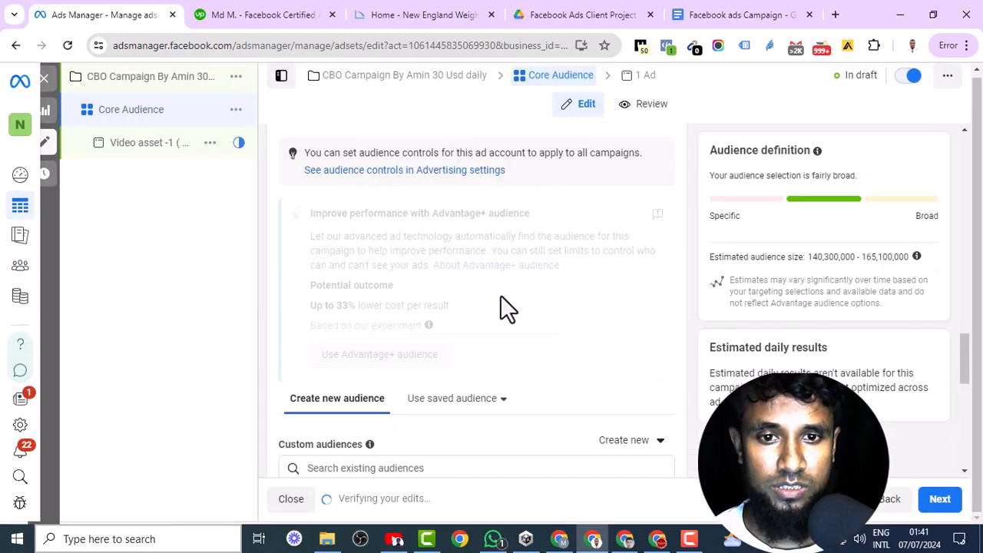
# - Apply the saved audience "Core Audience 03060" to the ad set
pyautogui.click(491, 329)
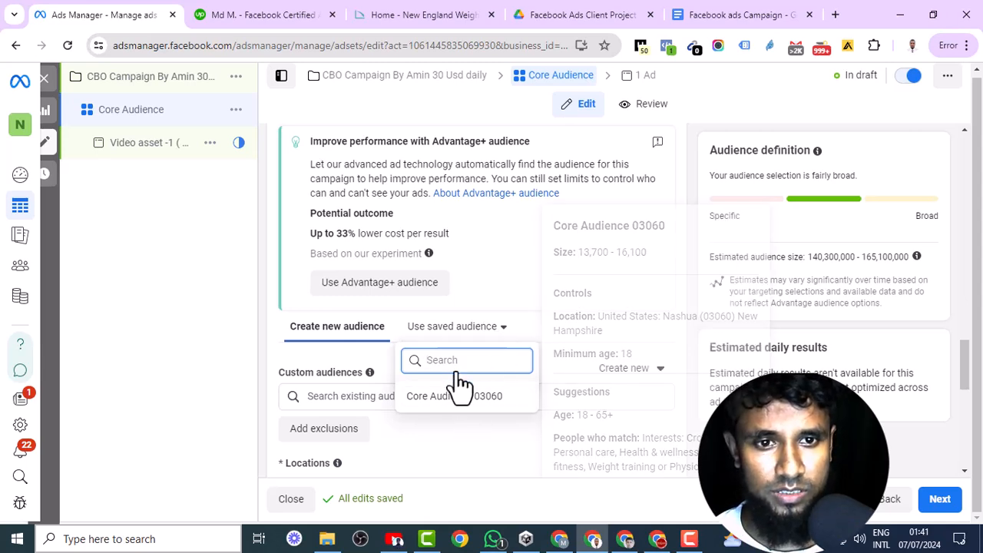
pyautogui.click(480, 398)
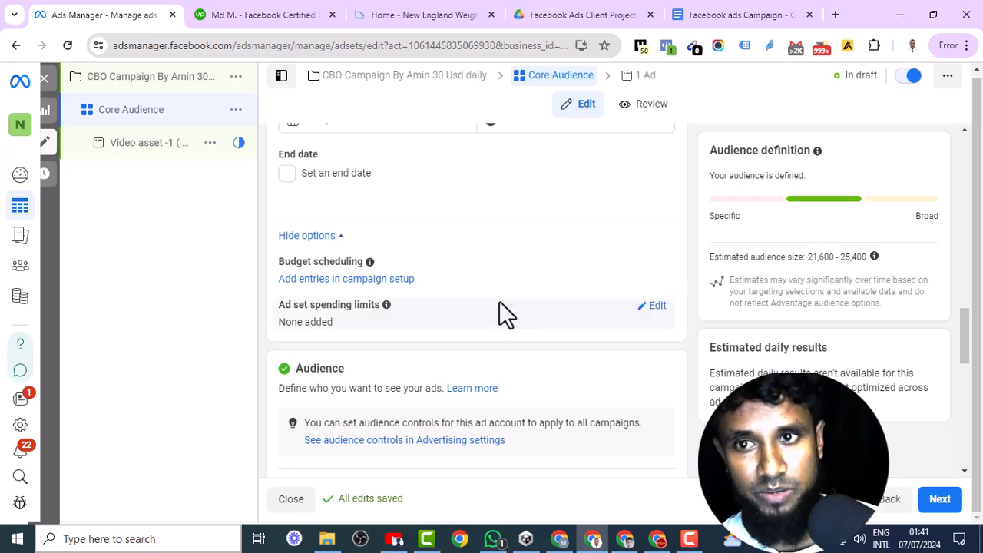
pyautogui.scroll(-8, 499, 304)
# - Proceed to the "Video asset -1 ( Fb page )" ad and turn on its ad preview
pyautogui.click(936, 503)
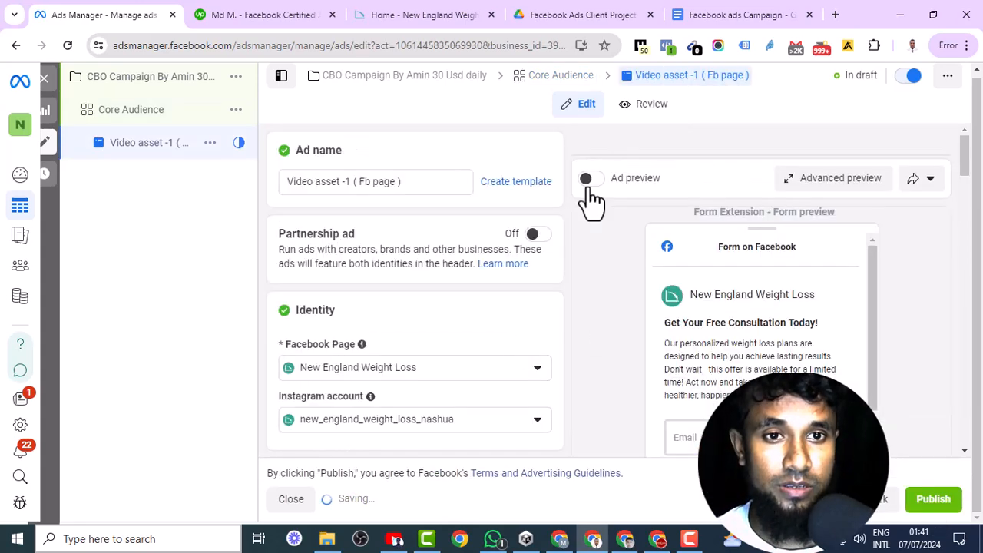
pyautogui.click(588, 184)
pyautogui.scroll(-5, 393, 300)
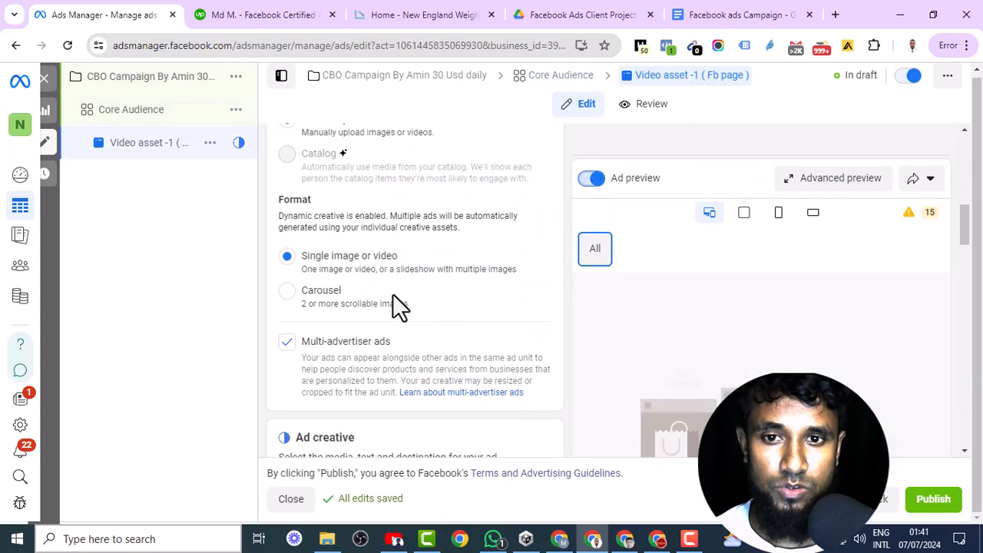
# - Add the 1080 × 1080 before-and-after account image to the ad creative's media
pyautogui.scroll(-4, 390, 264)
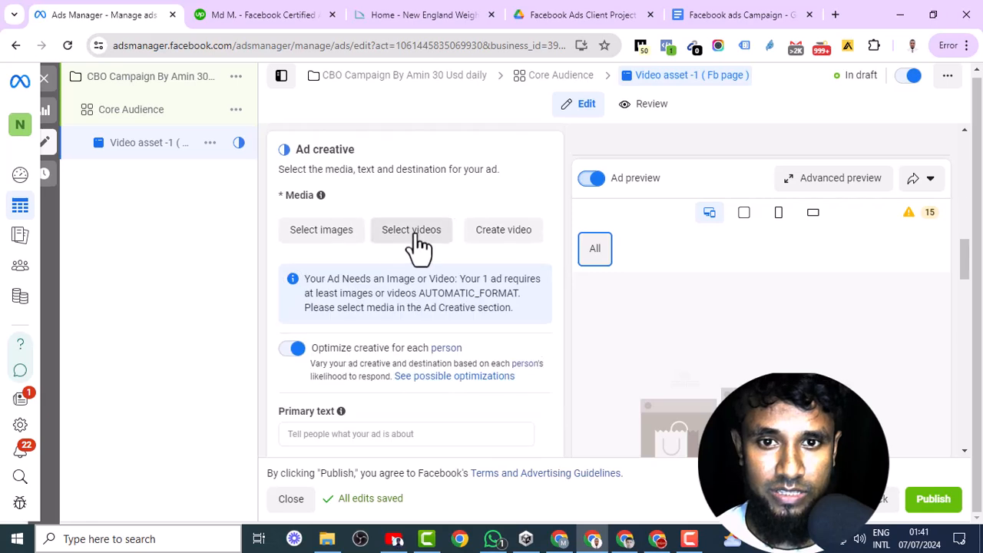
pyautogui.click(322, 230)
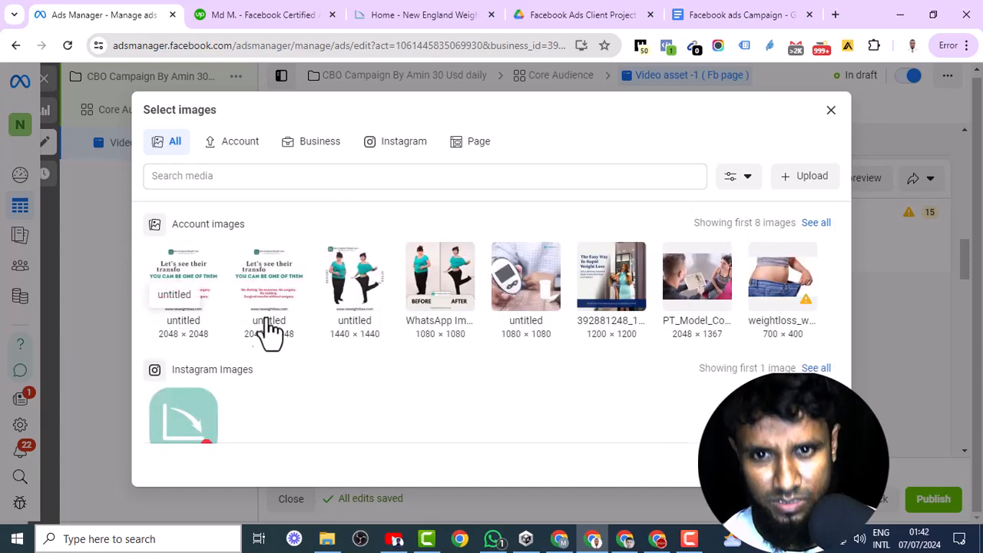
pyautogui.moveTo(519, 292)
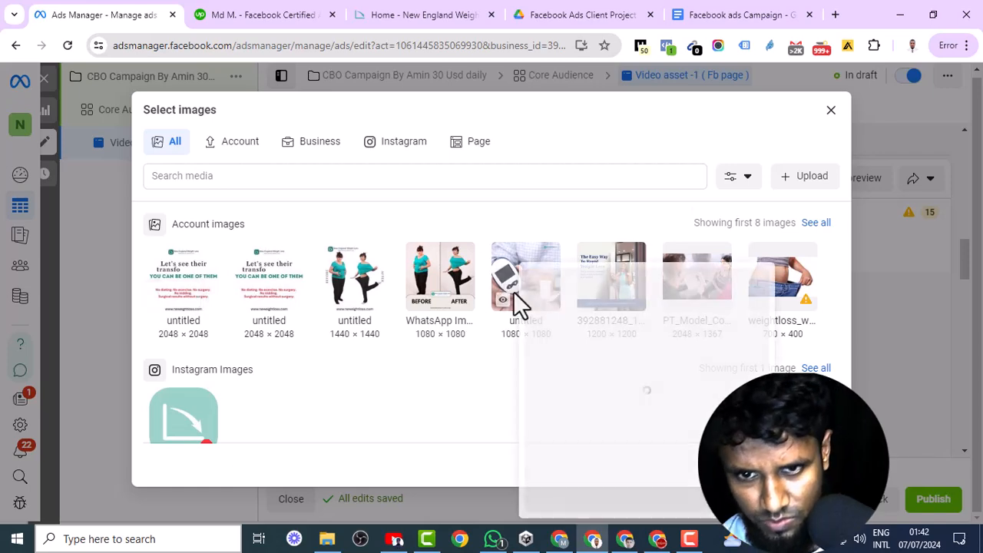
pyautogui.click(458, 299)
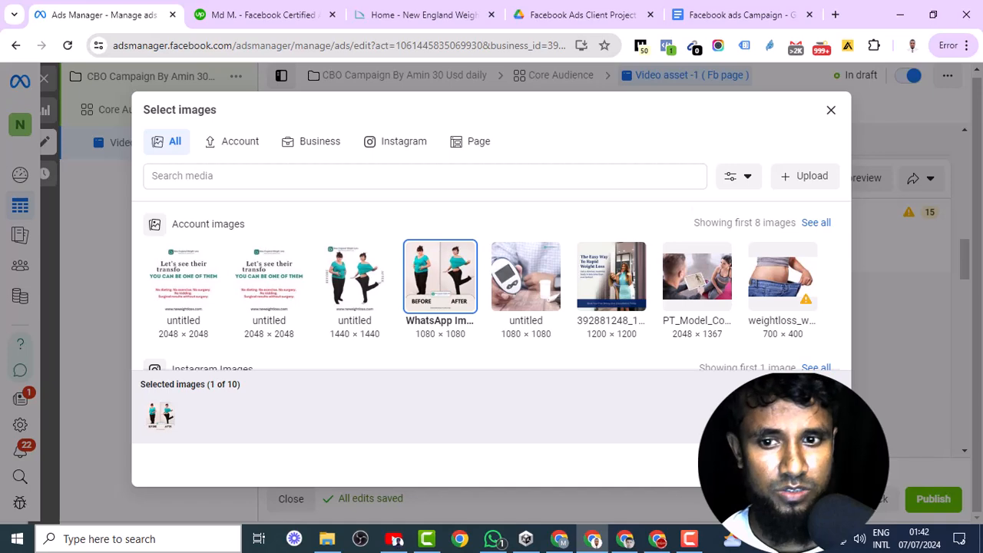
pyautogui.click(812, 464)
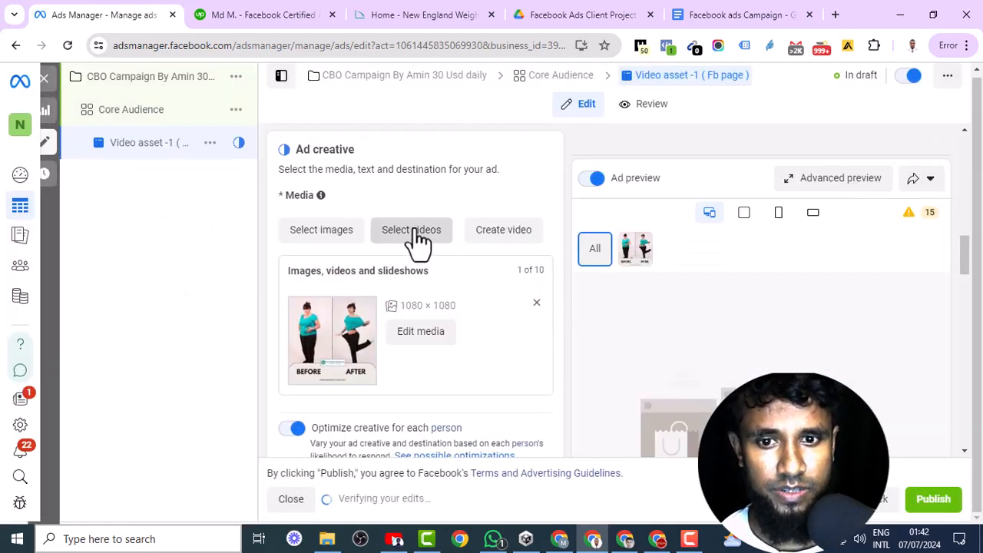
# - Add the 2880 × 2880 "Book a free C..." account video and the glucose meter video from the New England Weight Loss page to the ad
pyautogui.click(419, 242)
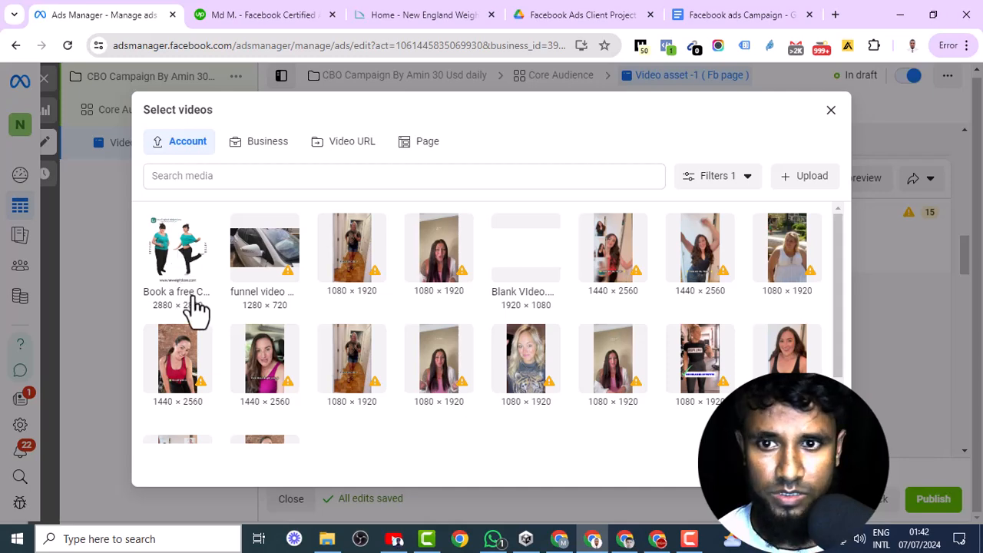
pyautogui.click(188, 257)
pyautogui.click(817, 464)
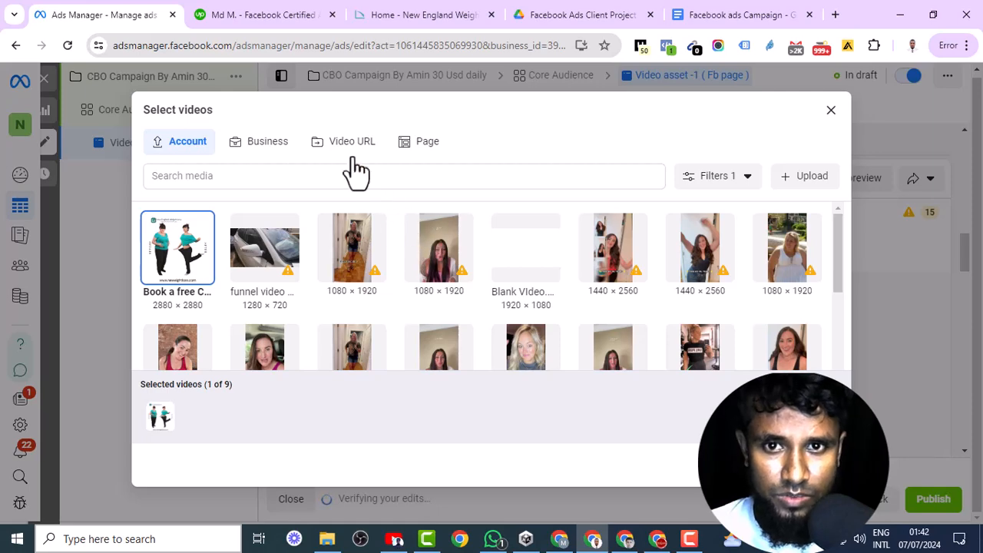
pyautogui.click(428, 146)
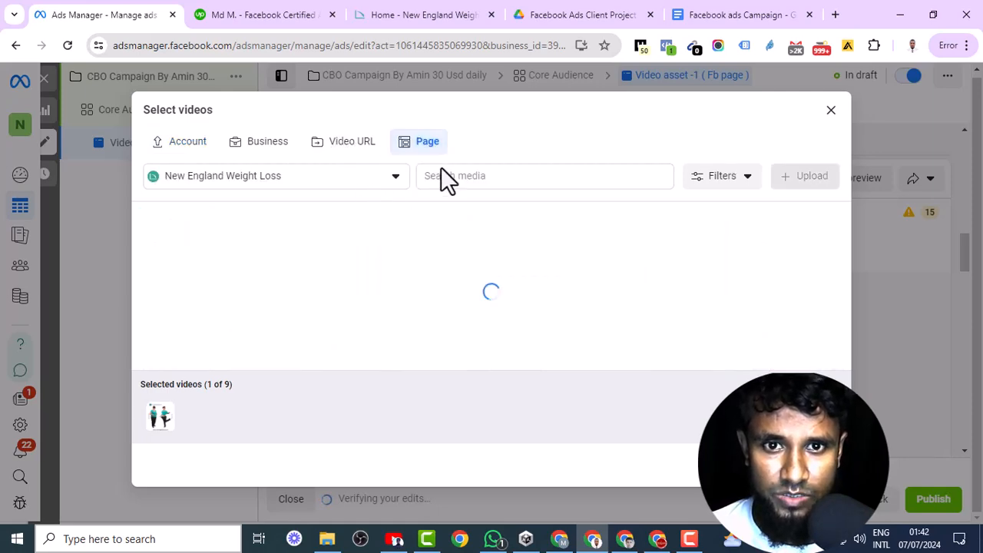
pyautogui.click(611, 265)
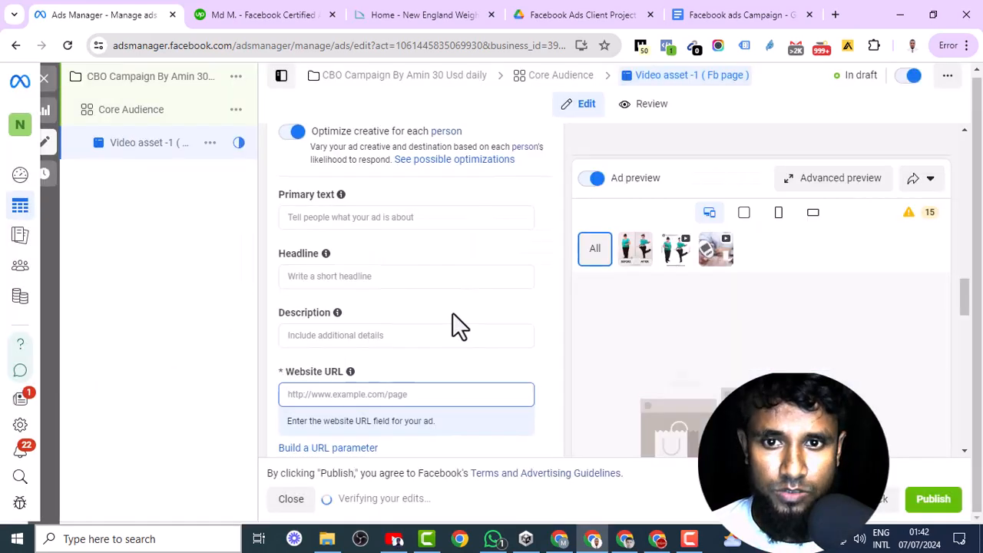
# - Open a second copy of Ads Manager in a new browser tab using the current ad's address
pyautogui.click(360, 217)
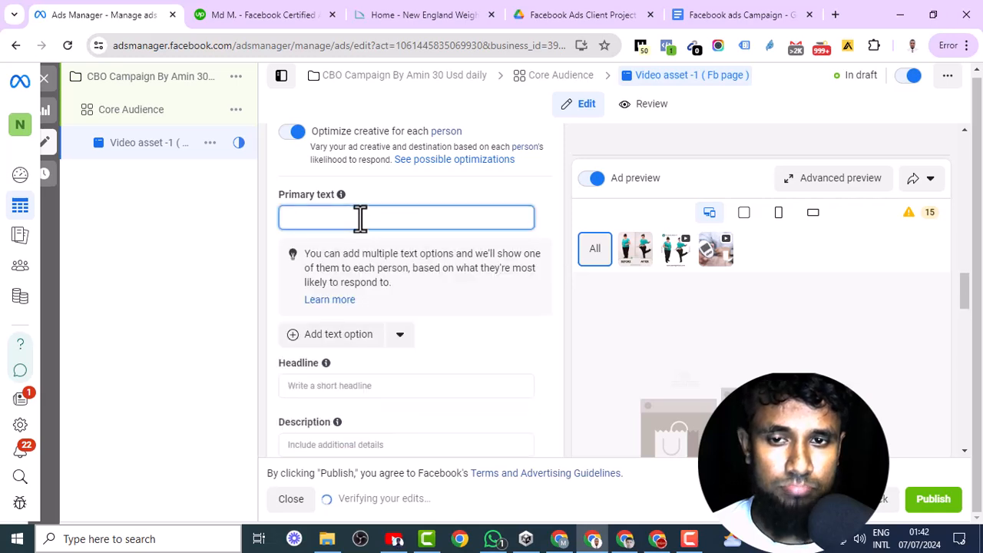
pyautogui.click(835, 14)
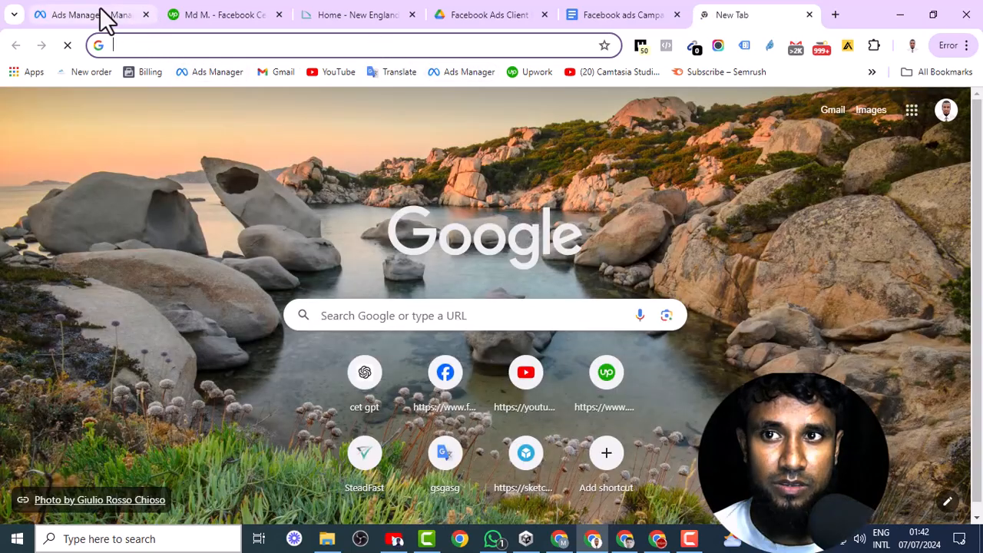
pyautogui.click(100, 12)
pyautogui.click(136, 43)
pyautogui.rightClick(138, 46)
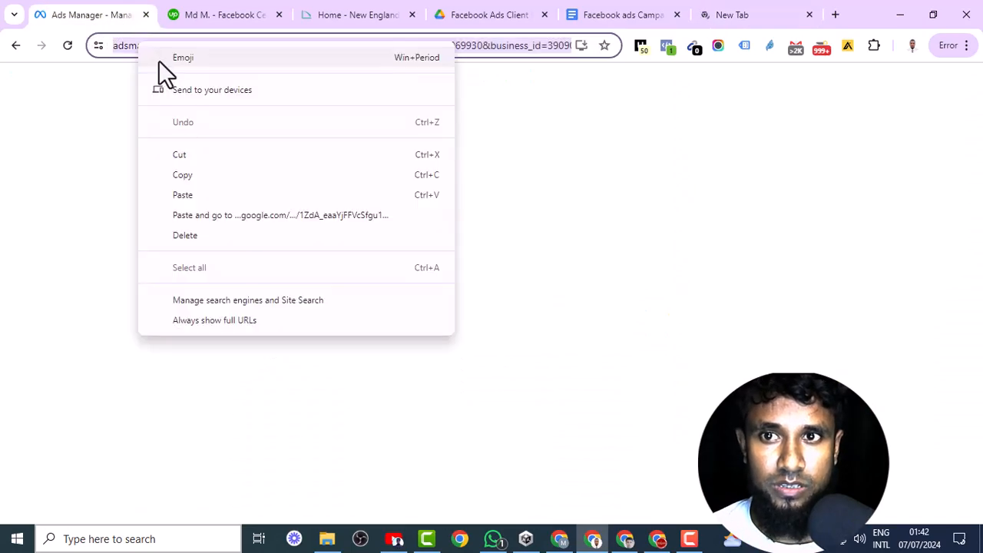
pyautogui.click(183, 175)
pyautogui.click(763, 12)
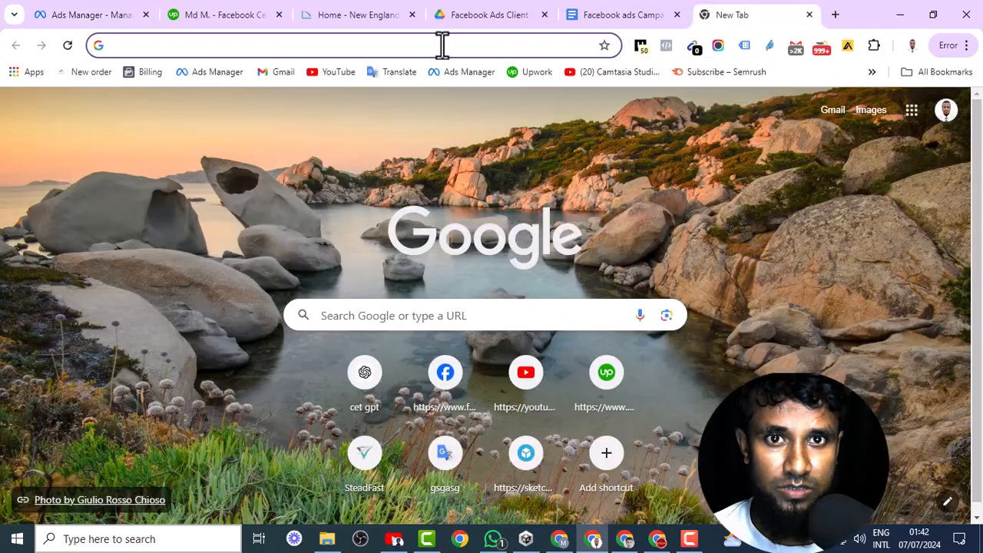
pyautogui.rightClick(442, 46)
pyautogui.click(496, 162)
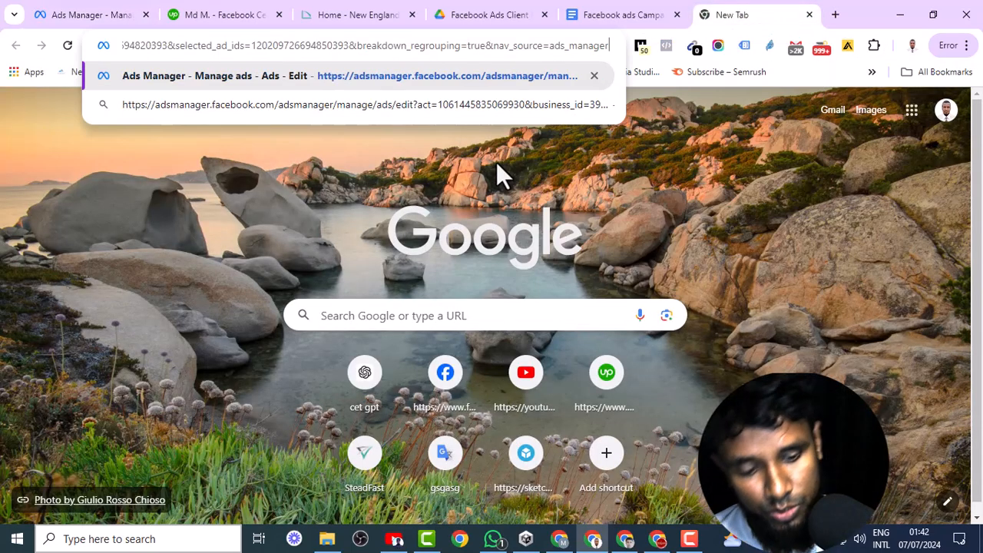
pyautogui.press('Return')
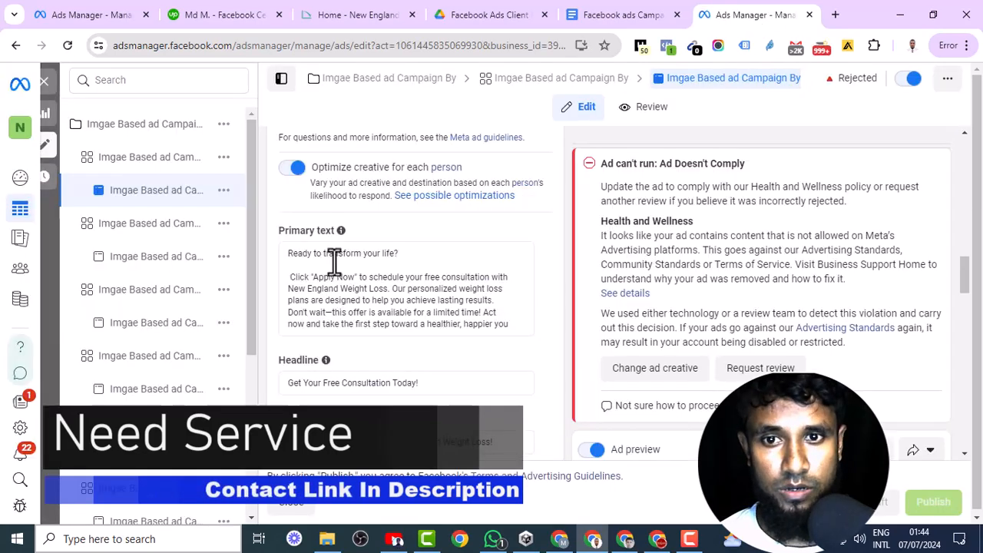
# - Copy the "Ready to transform your life?" primary text from the existing image-based ad into the Video asset -1 ad's primary text
pyautogui.tripleClick(372, 290)
pyautogui.click(393, 303)
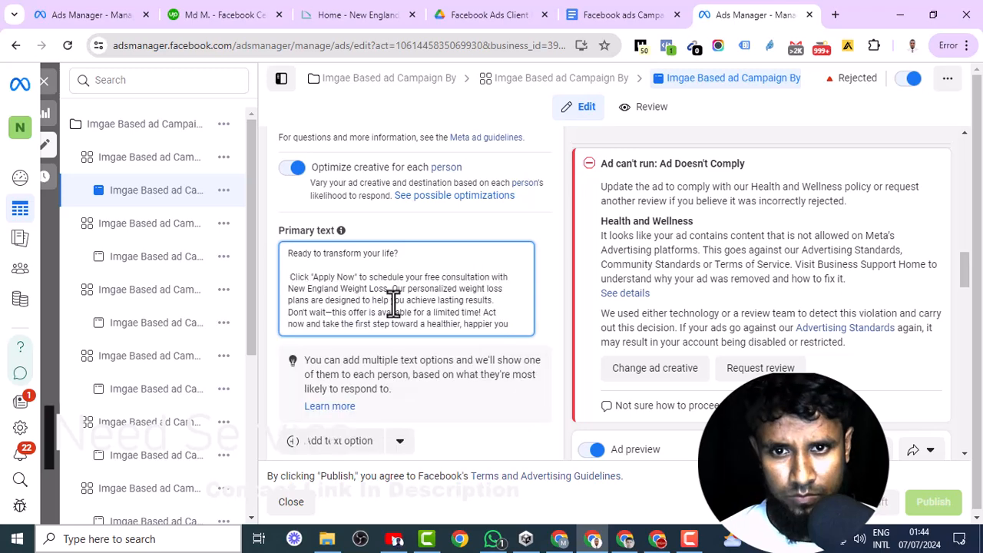
pyautogui.hotkey('ctrl', 'a')
pyautogui.rightClick(428, 298)
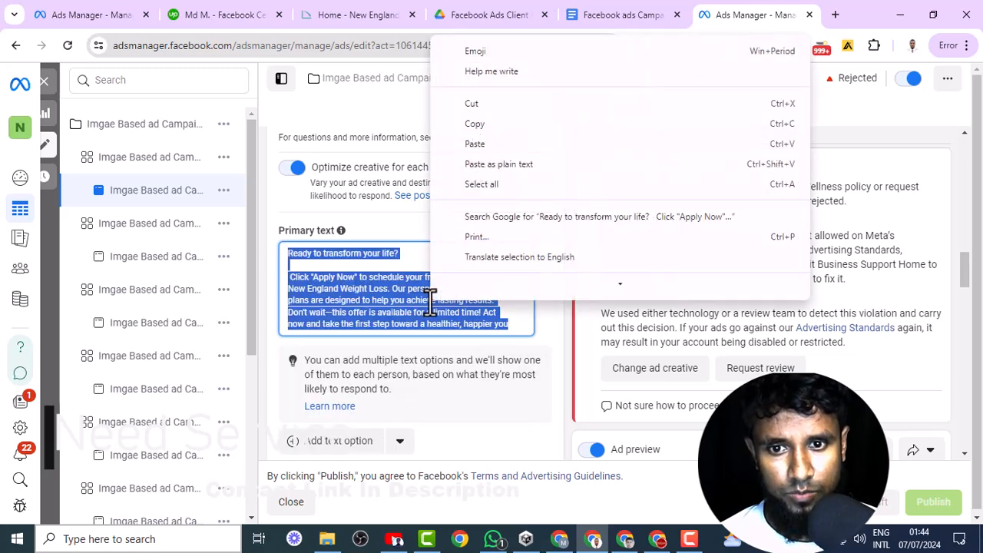
pyautogui.click(474, 124)
pyautogui.click(368, 219)
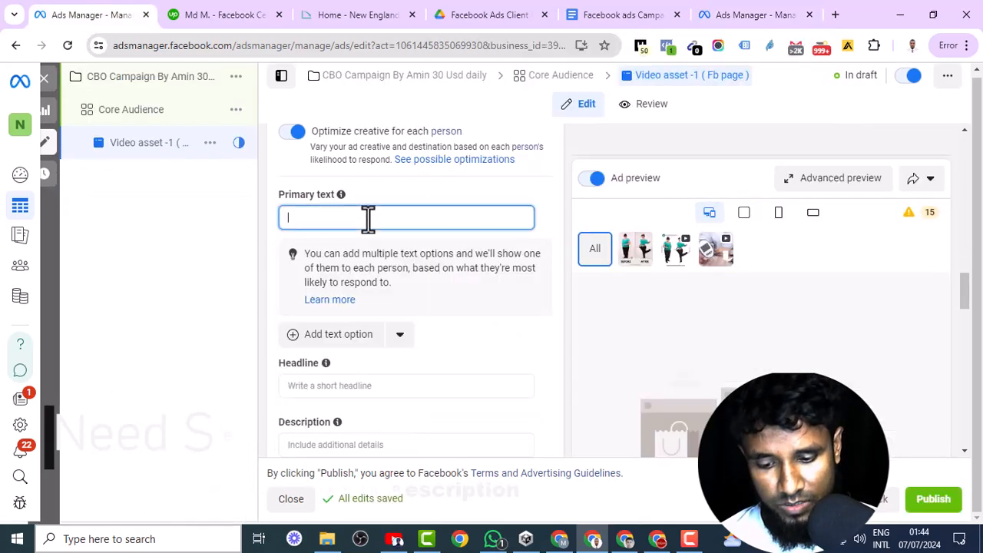
pyautogui.hotkey('ctrl', 'v')
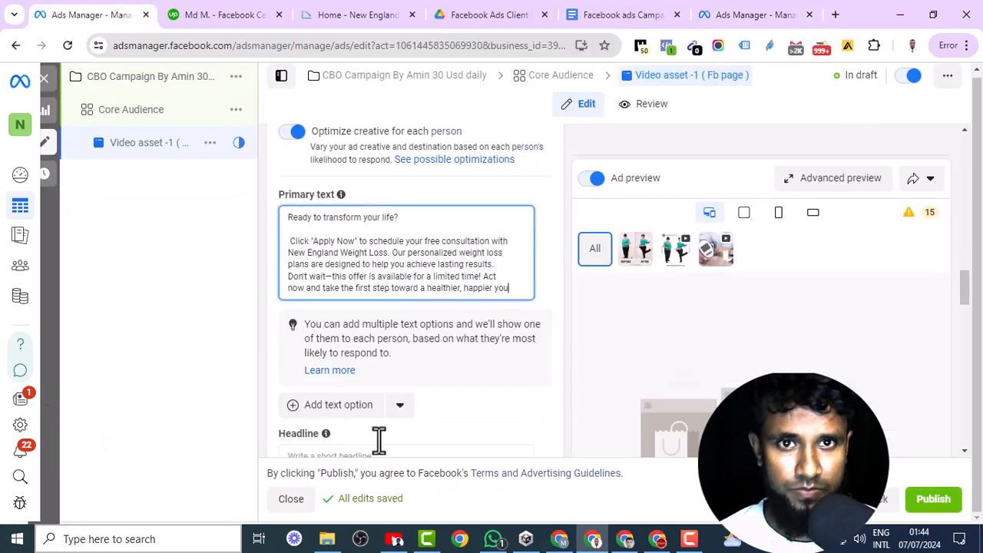
# - Copy the headline "Get Your Free Consultation Today!" and description "Unlock Your Best Self with New England Weight Loss!" from the existing ad into the new ad
pyautogui.click(752, 15)
pyautogui.tripleClick(385, 348)
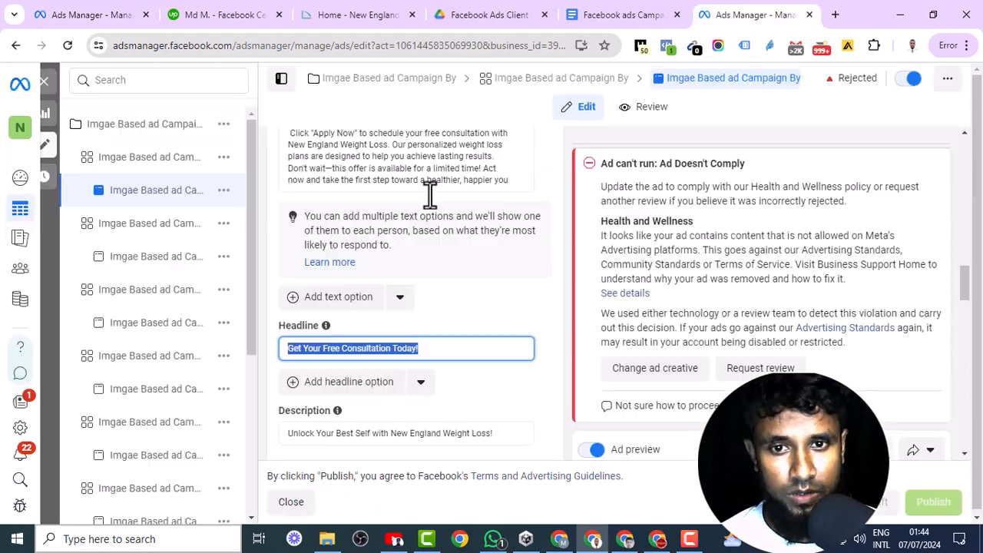
pyautogui.rightClick(363, 348)
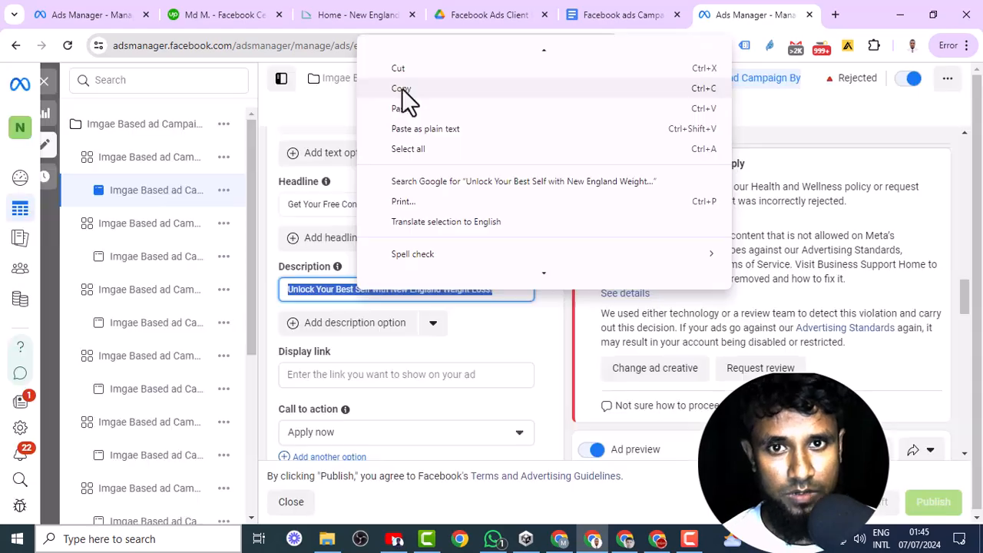
pyautogui.click(401, 91)
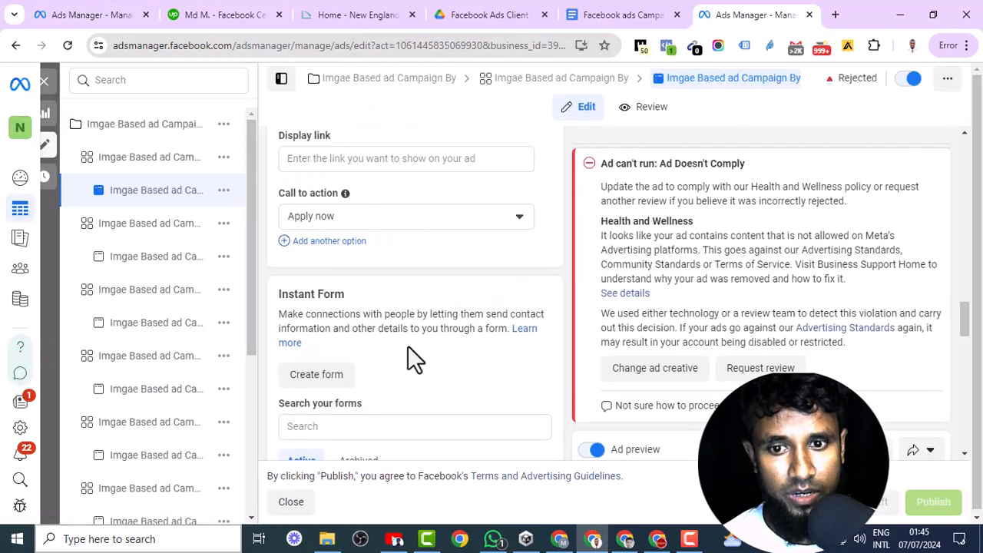
pyautogui.scroll(-3, 411, 353)
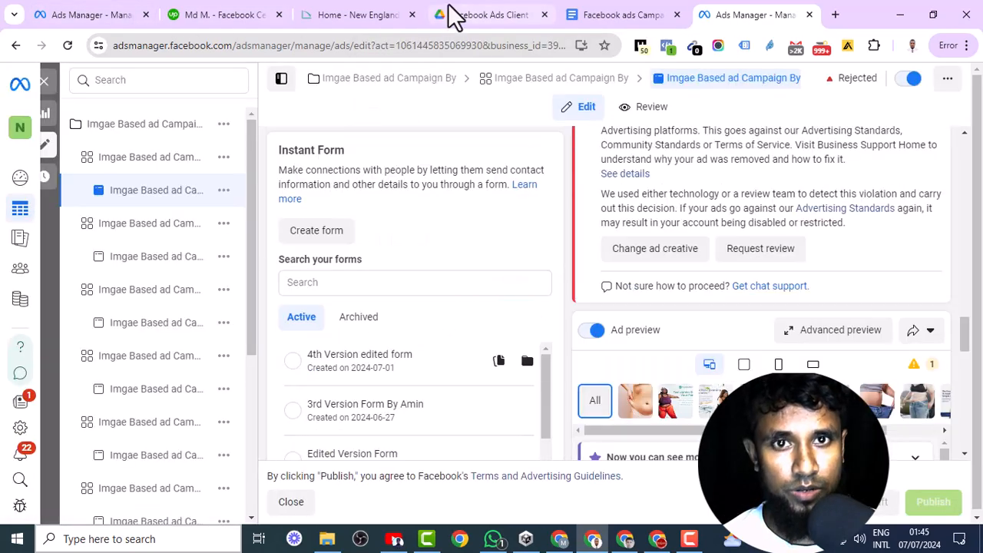
pyautogui.click(375, 13)
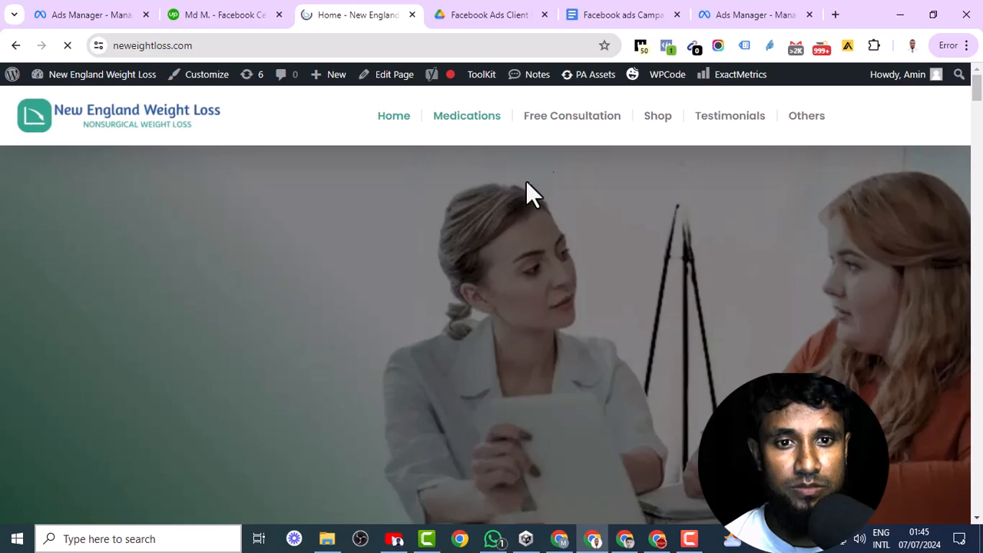
pyautogui.hotkey('ctrl', '1')
pyautogui.rightClick(373, 342)
pyautogui.click(419, 192)
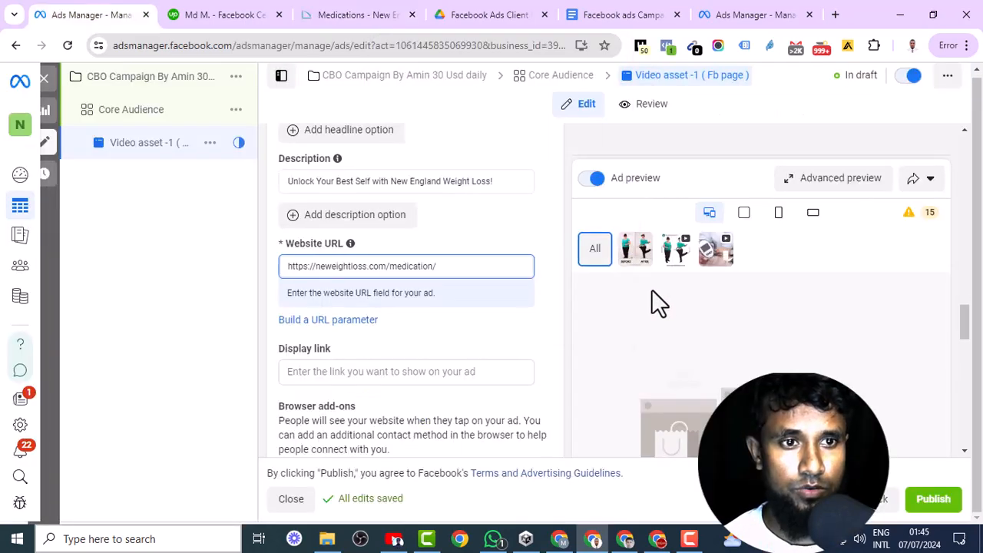
# - Duplicate the Core Audience ad set into its original campaign with 10 copies, keeping existing reactions, comments and shares on new ads
pyautogui.click(652, 290)
pyautogui.scroll(-5, 683, 338)
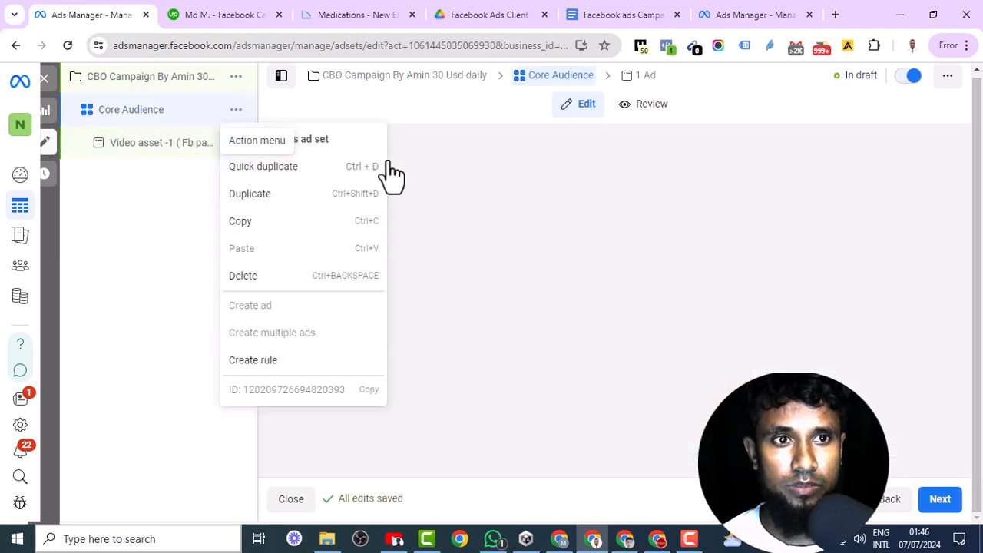
pyautogui.click(249, 193)
pyautogui.scroll(-2, 412, 423)
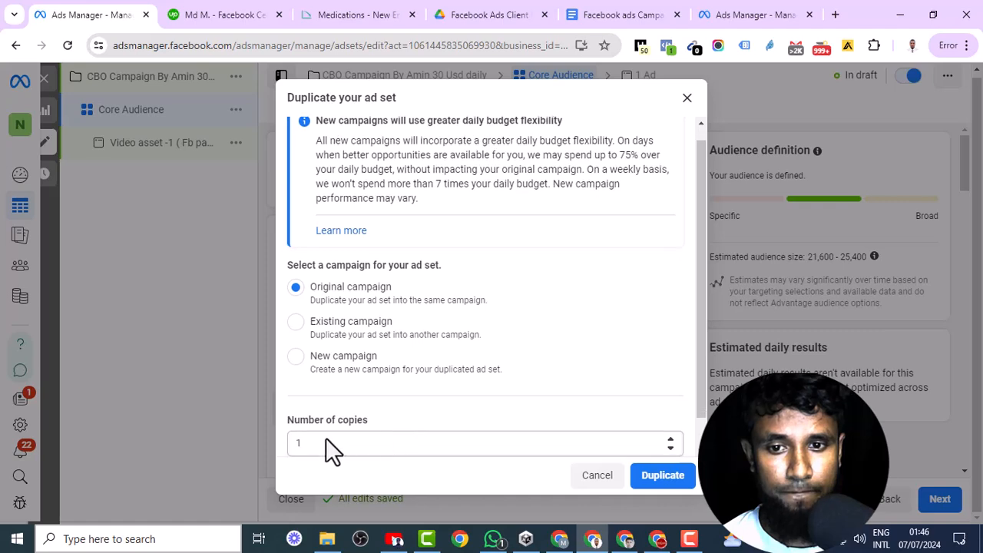
pyautogui.scroll(-1, 328, 440)
pyautogui.click(312, 411)
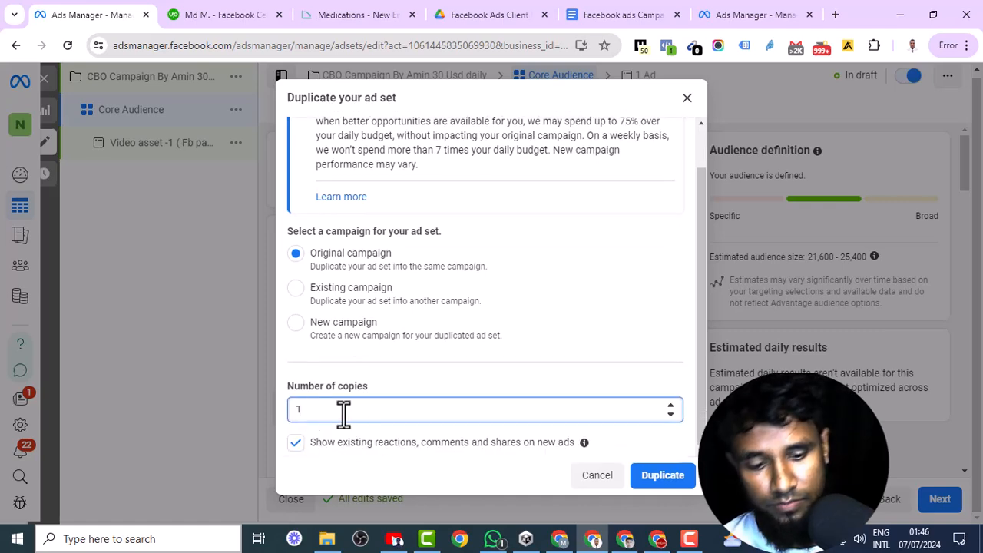
pyautogui.write('0')
pyautogui.click(660, 476)
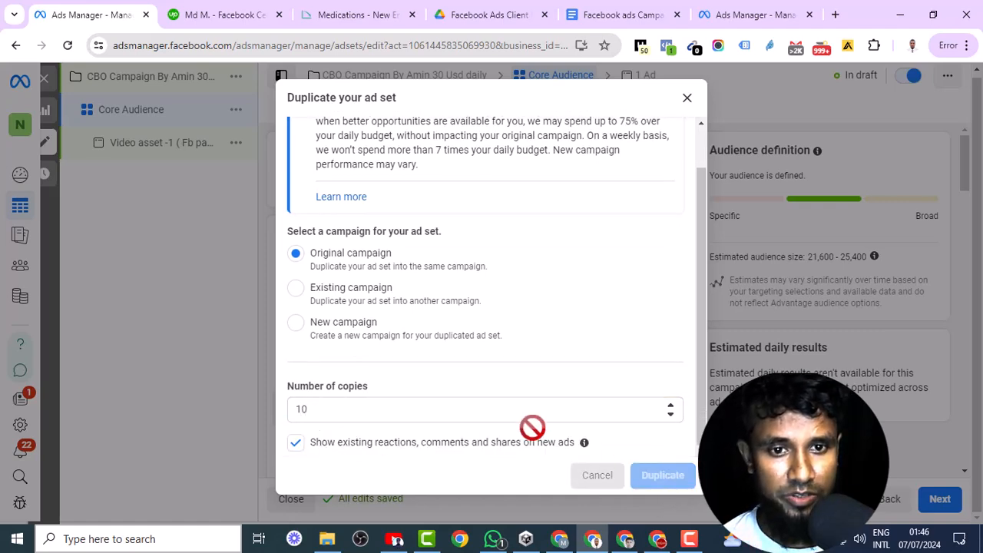
# - Rename one of the Core Audience copies as "Custome"
pyautogui.scroll(-2, 170, 324)
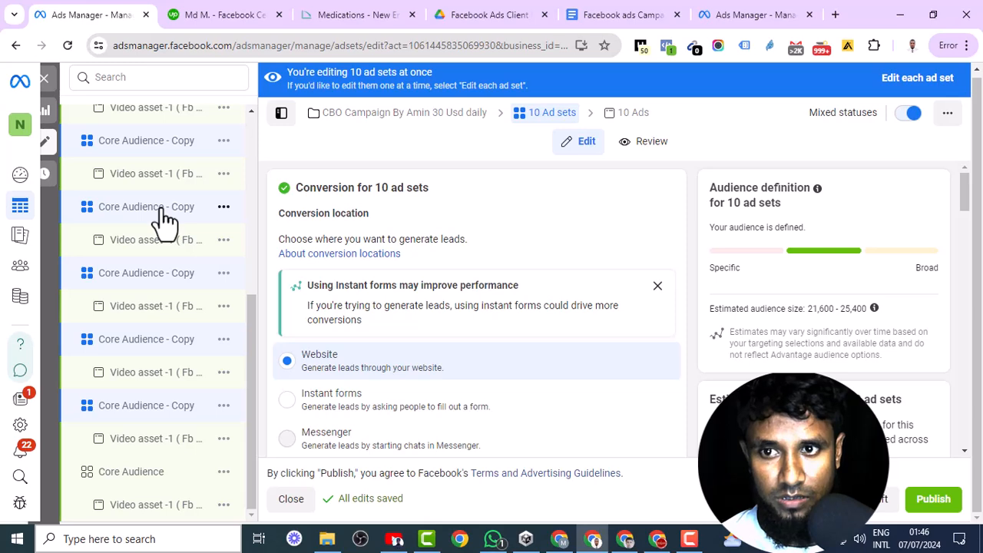
pyautogui.click(163, 222)
pyautogui.tripleClick(324, 181)
pyautogui.press('BackSpace')
pyautogui.write('Custome')
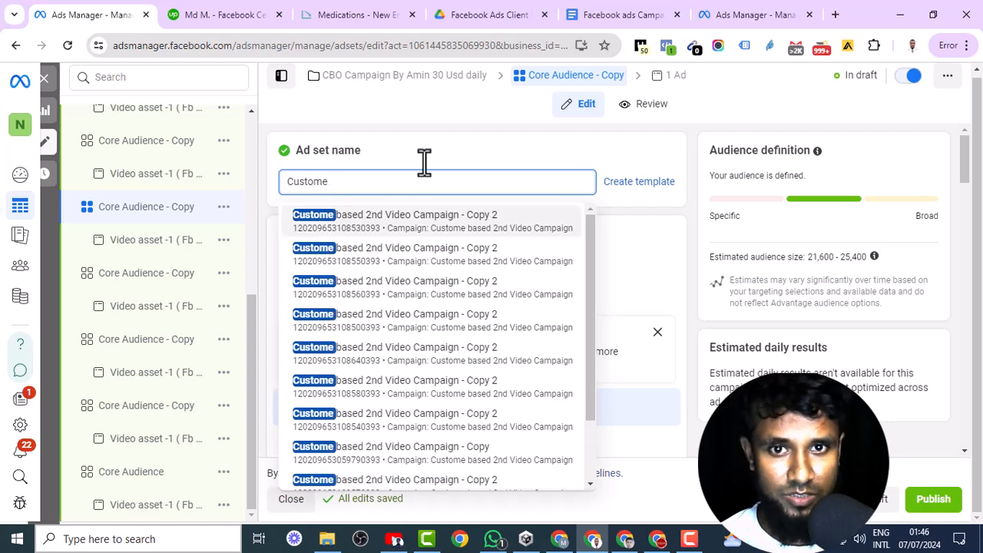
pyautogui.click(390, 346)
# - Start a new audience for the Custome ad set and switch it from Advantage+ audience to the original audience options
pyautogui.scroll(-5, 390, 357)
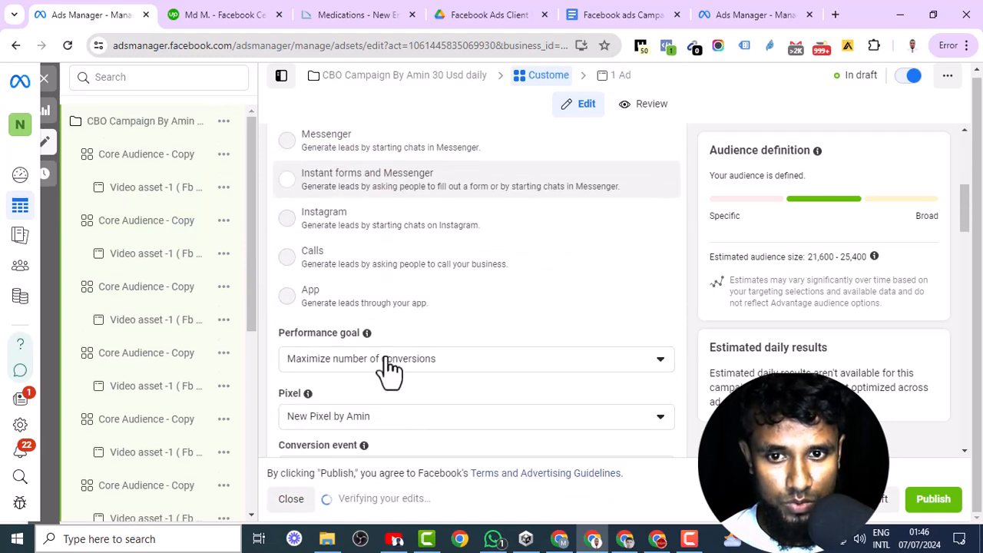
pyautogui.scroll(-10, 388, 367)
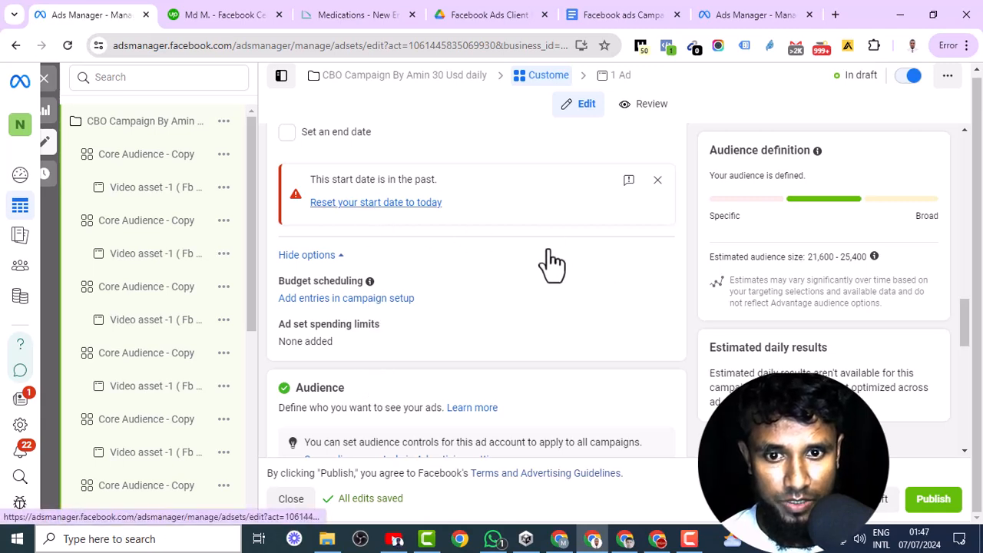
pyautogui.scroll(-3, 408, 300)
pyautogui.click(354, 301)
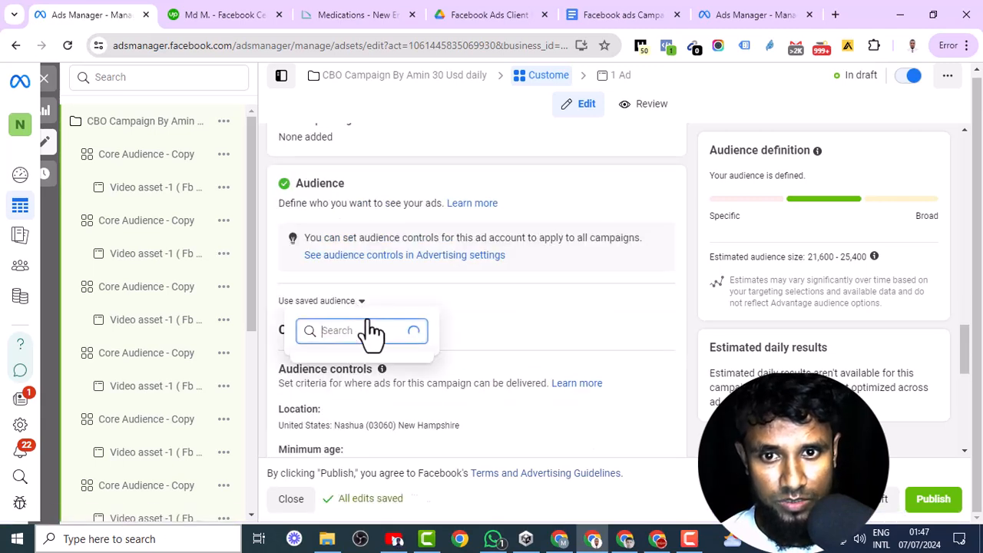
pyautogui.click(590, 311)
pyautogui.scroll(-7, 460, 324)
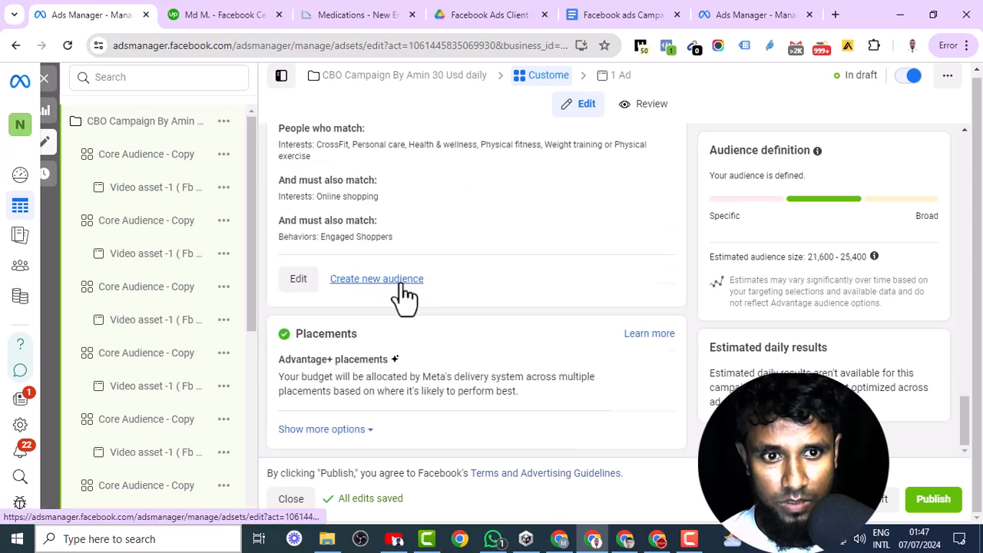
pyautogui.click(451, 292)
pyautogui.scroll(-2, 407, 353)
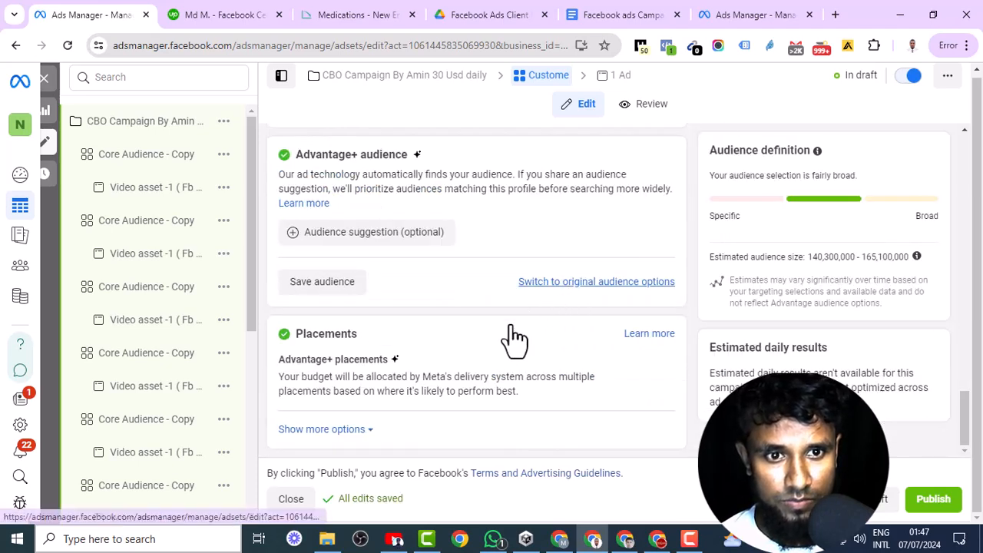
pyautogui.click(530, 286)
pyautogui.click(495, 328)
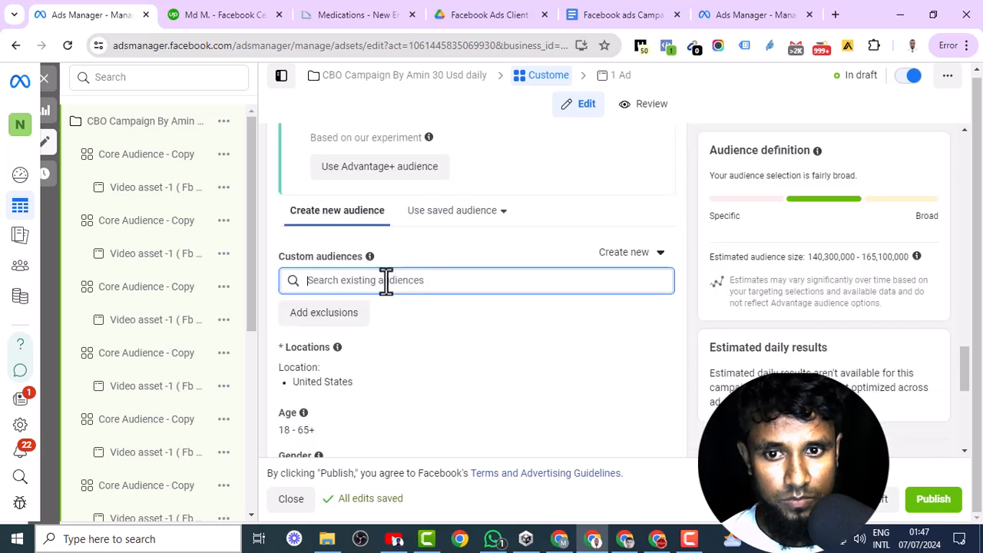
# - Add the custom audiences "New Weight Loss Page Auidence" and "Video Viwes Audience" to the Custome ad set
pyautogui.click(387, 281)
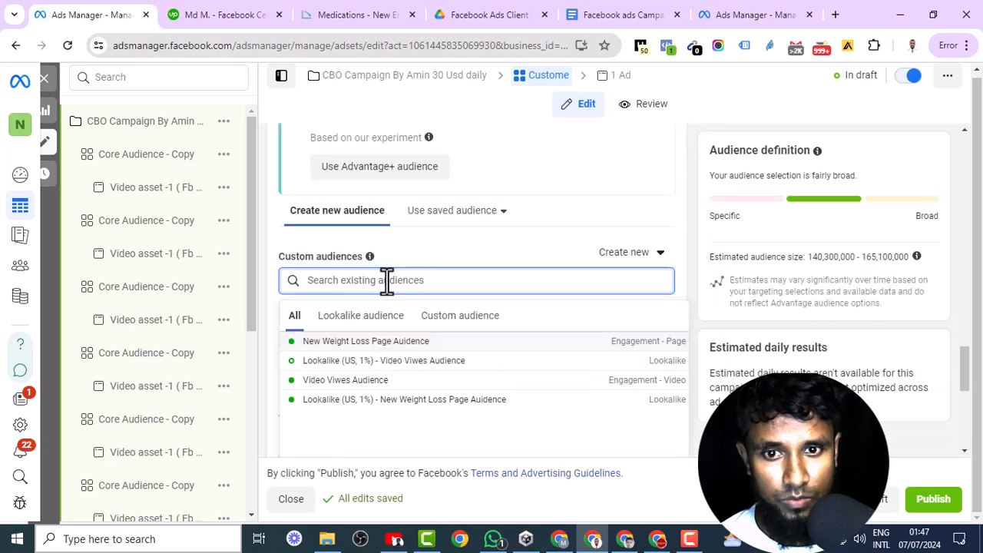
pyautogui.click(458, 322)
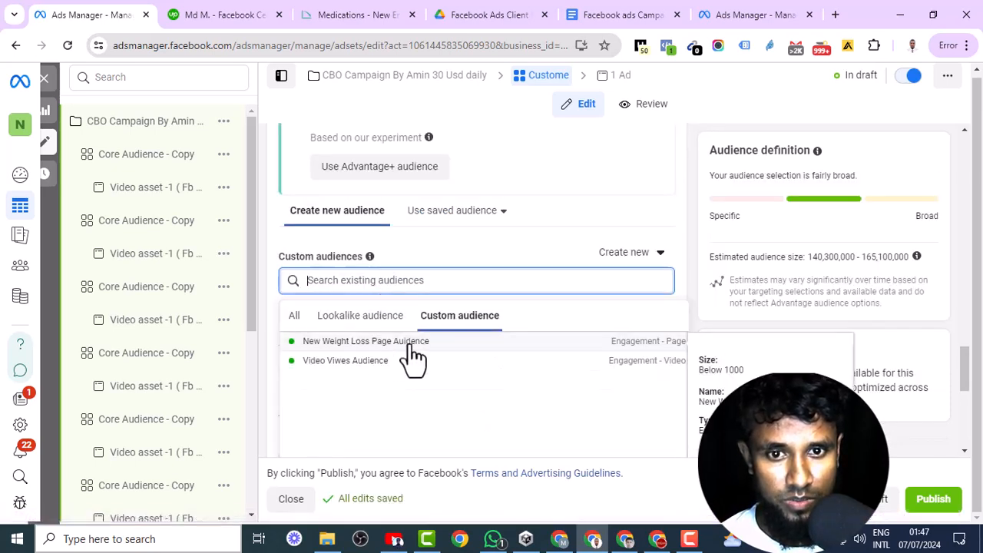
pyautogui.click(417, 347)
pyautogui.click(381, 406)
# - Rename the next Core Audience copy as "Custome" and start a new audience for it with the original audience options
pyautogui.scroll(-3, 205, 326)
pyautogui.scroll(-3, 201, 323)
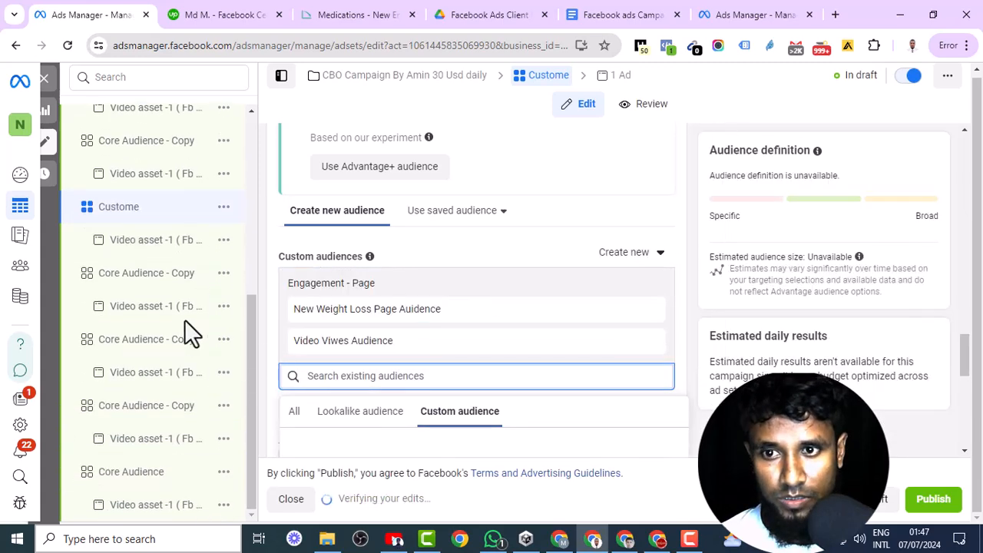
pyautogui.click(158, 282)
pyautogui.click(159, 282)
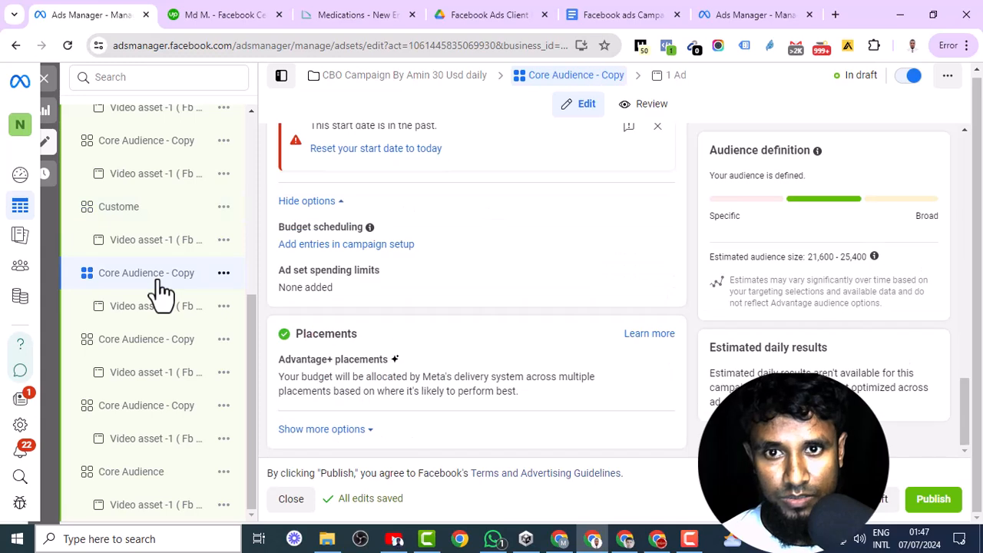
pyautogui.scroll(4, 450, 233)
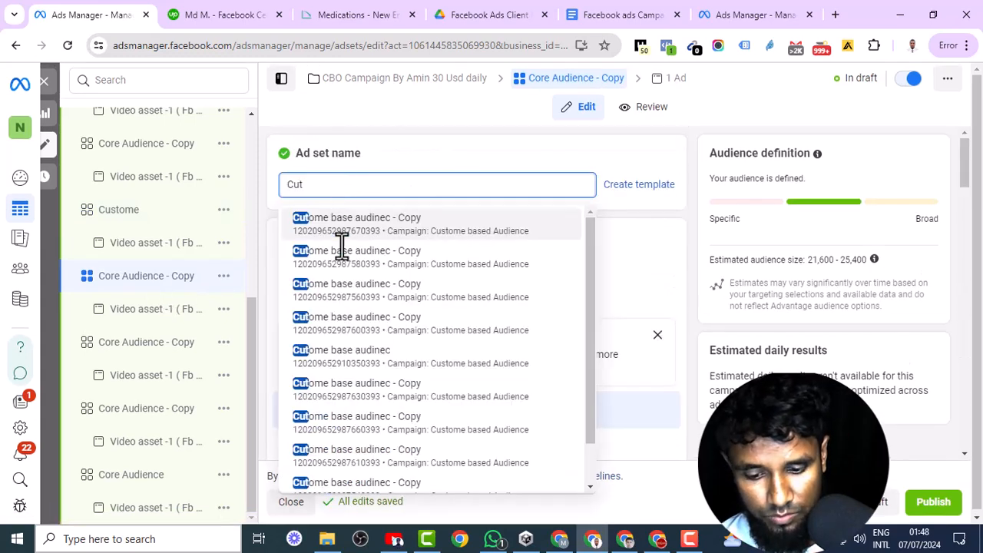
pyautogui.click(342, 245)
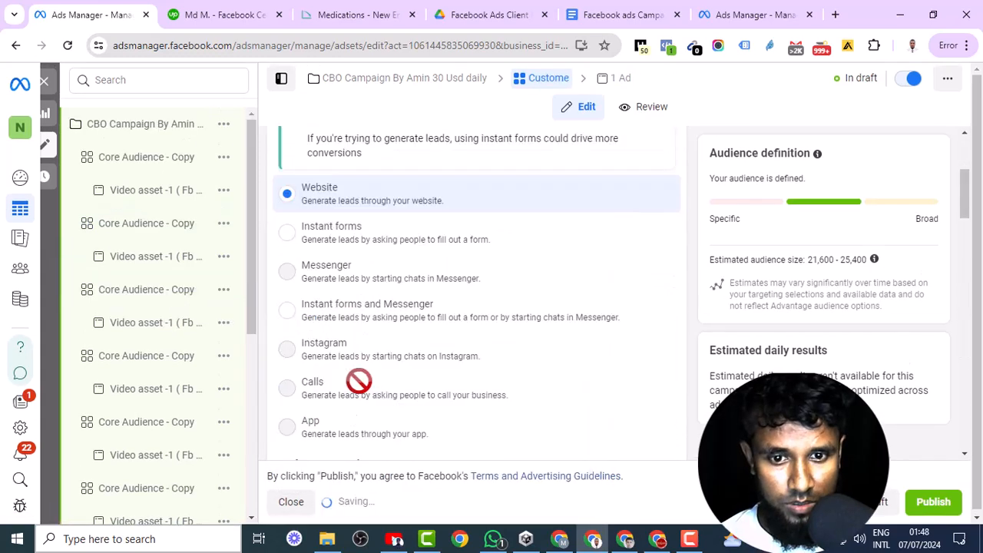
pyautogui.scroll(-5, 359, 383)
pyautogui.scroll(-5, 529, 384)
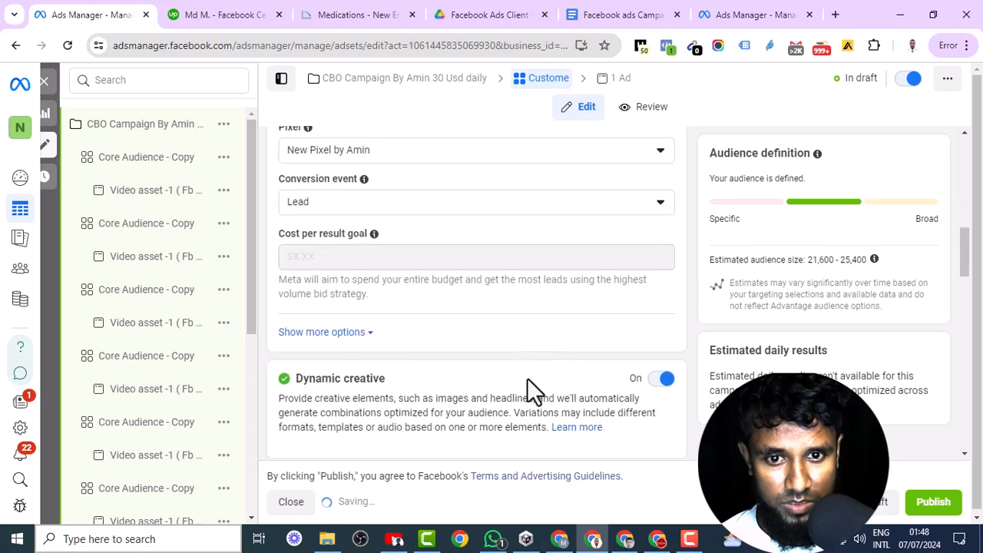
pyautogui.scroll(-4, 514, 373)
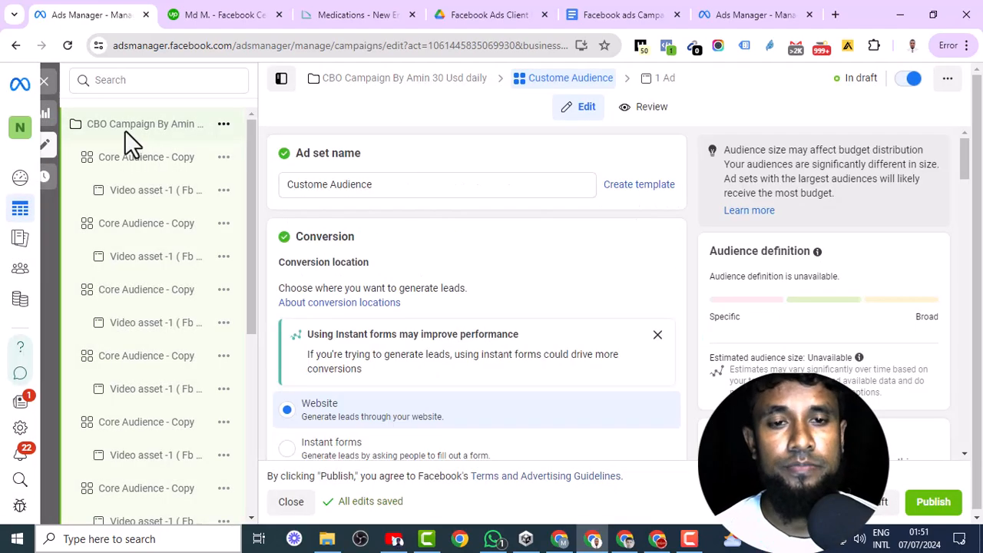
# - Review the campaign's duplicated Core Audience and Custome ad sets and the video ads under them
pyautogui.click(125, 127)
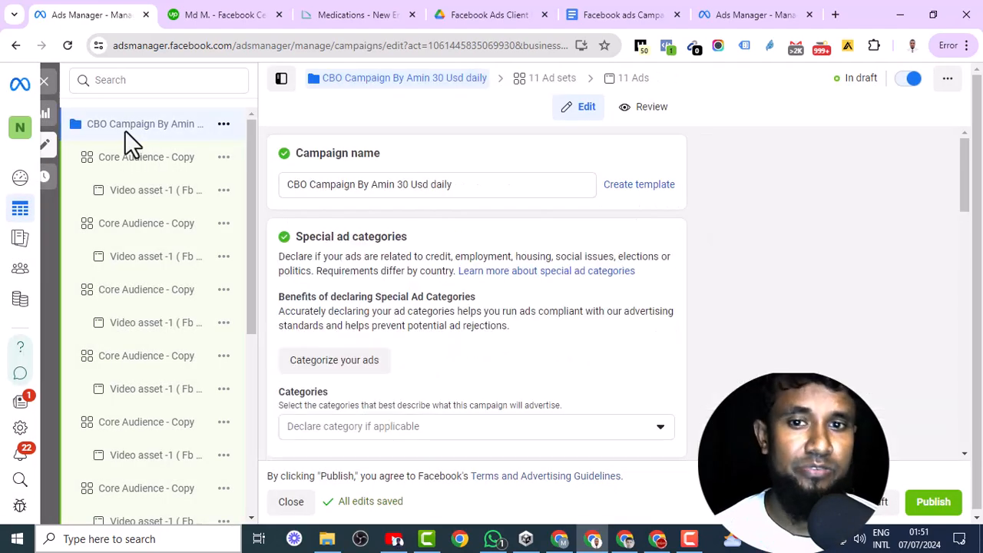
pyautogui.scroll(-5, 116, 213)
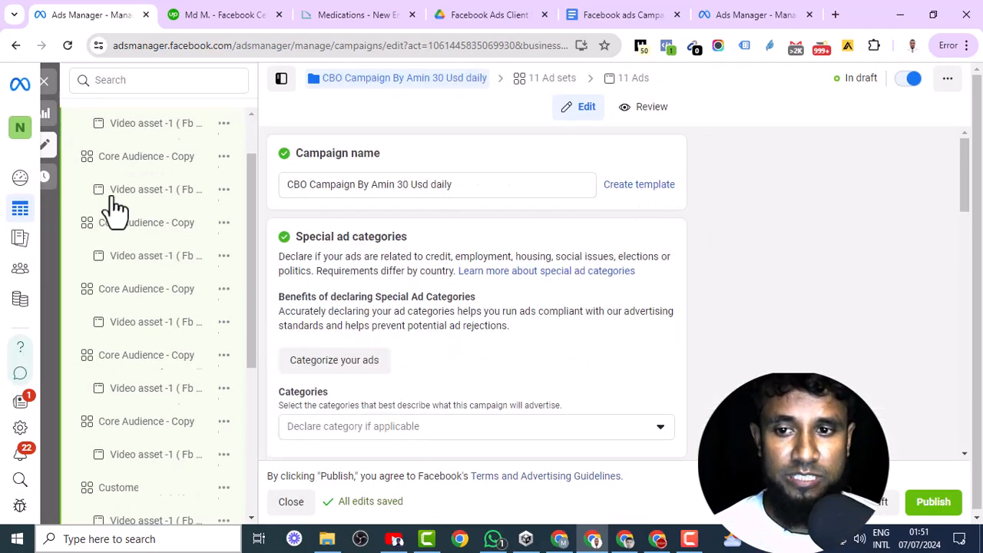
pyautogui.scroll(4, 176, 231)
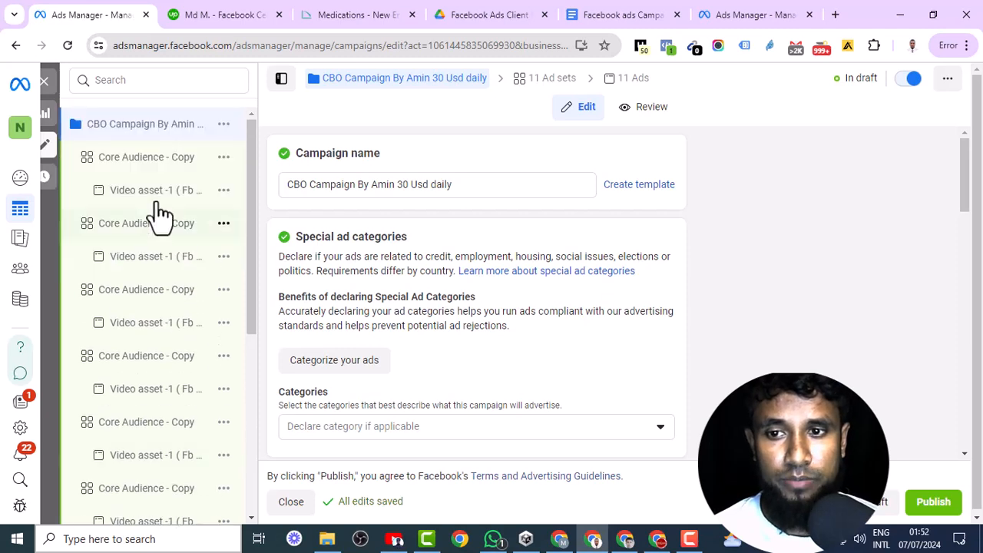
pyautogui.scroll(-5, 142, 184)
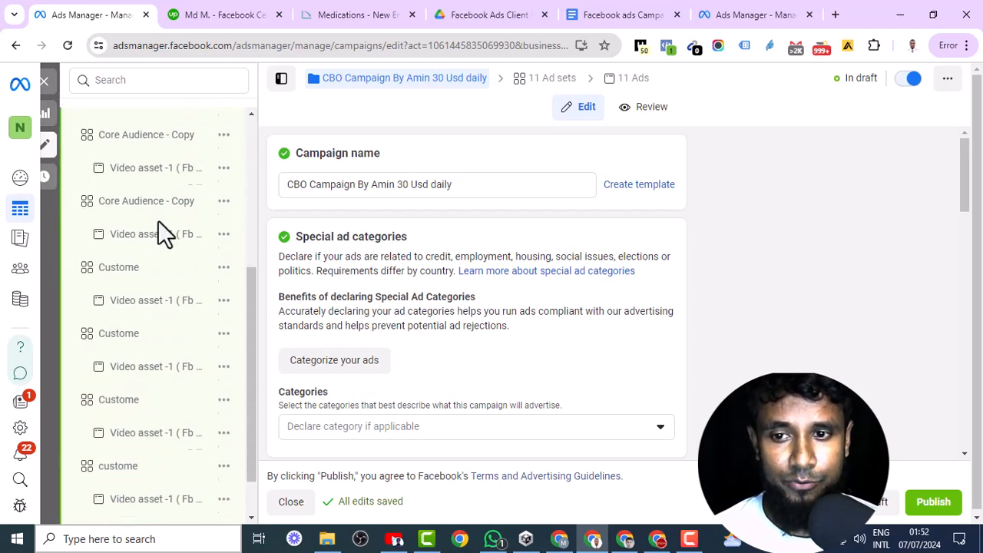
pyautogui.scroll(-1, 146, 461)
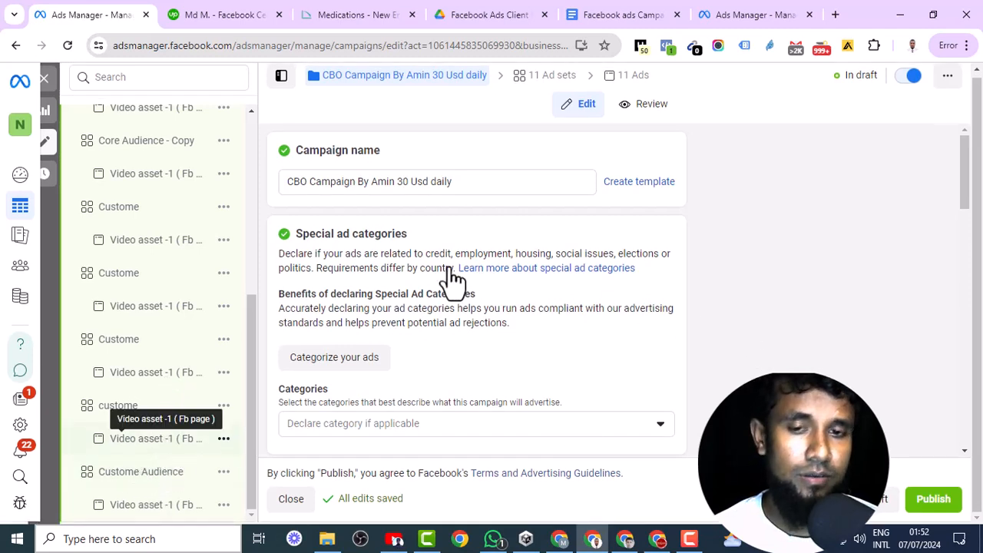
pyautogui.scroll(1, 480, 252)
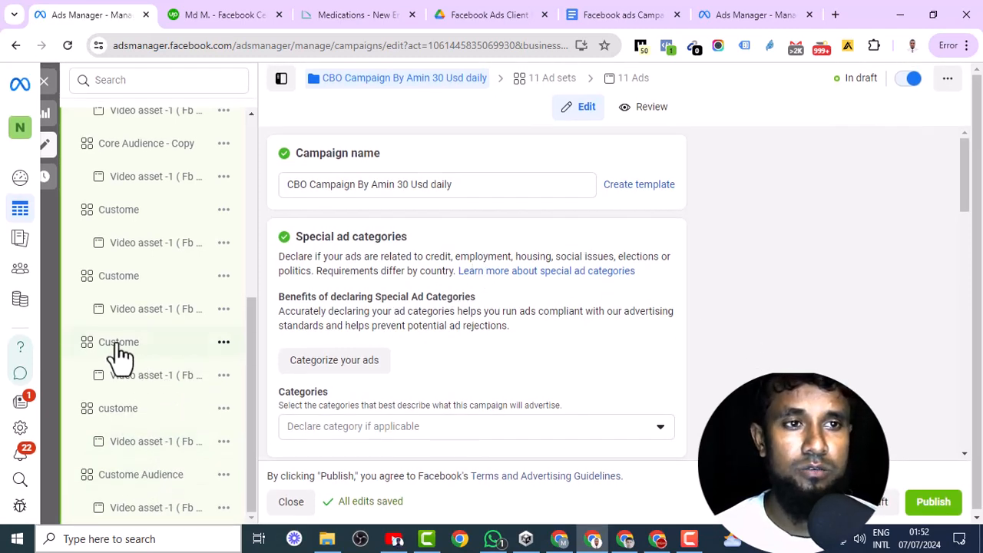
pyautogui.scroll(10, 115, 353)
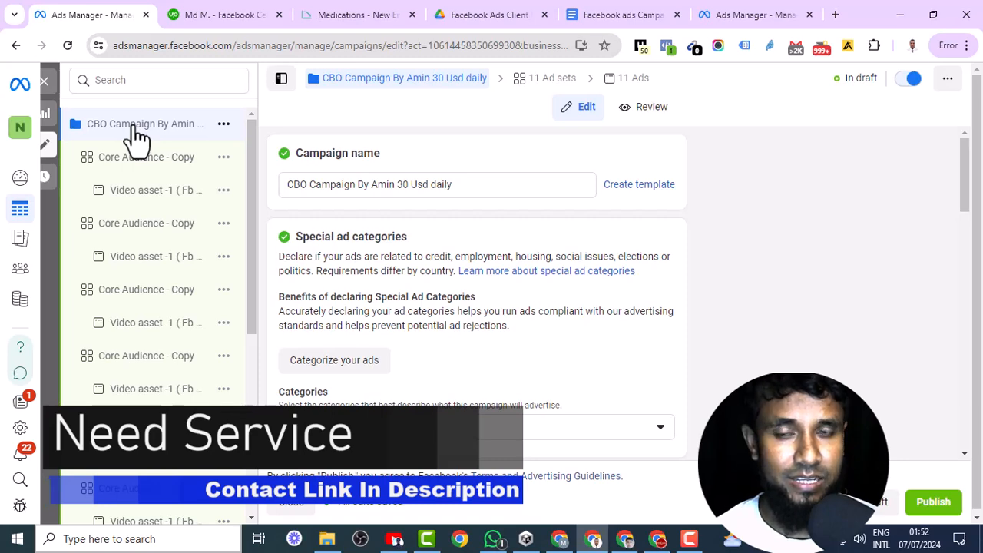
# - Publish the CBO campaign with its ad sets and ads, and switch to the freelancer profile on Upwork
pyautogui.click(949, 516)
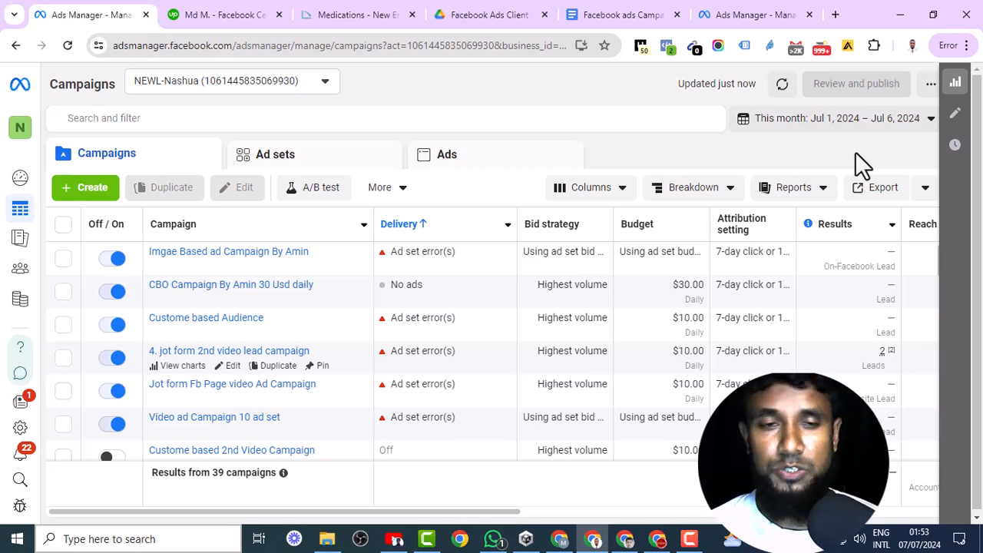
pyautogui.click(212, 13)
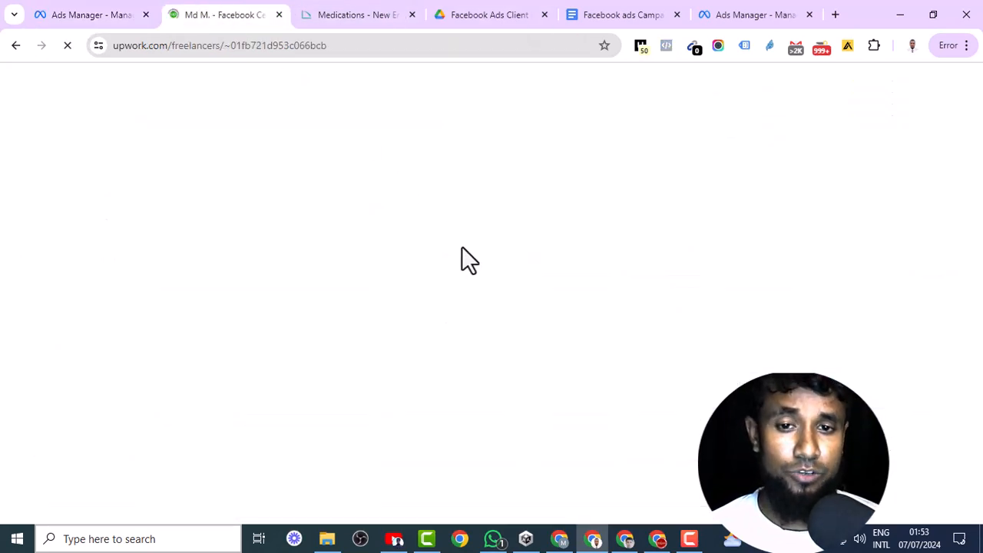